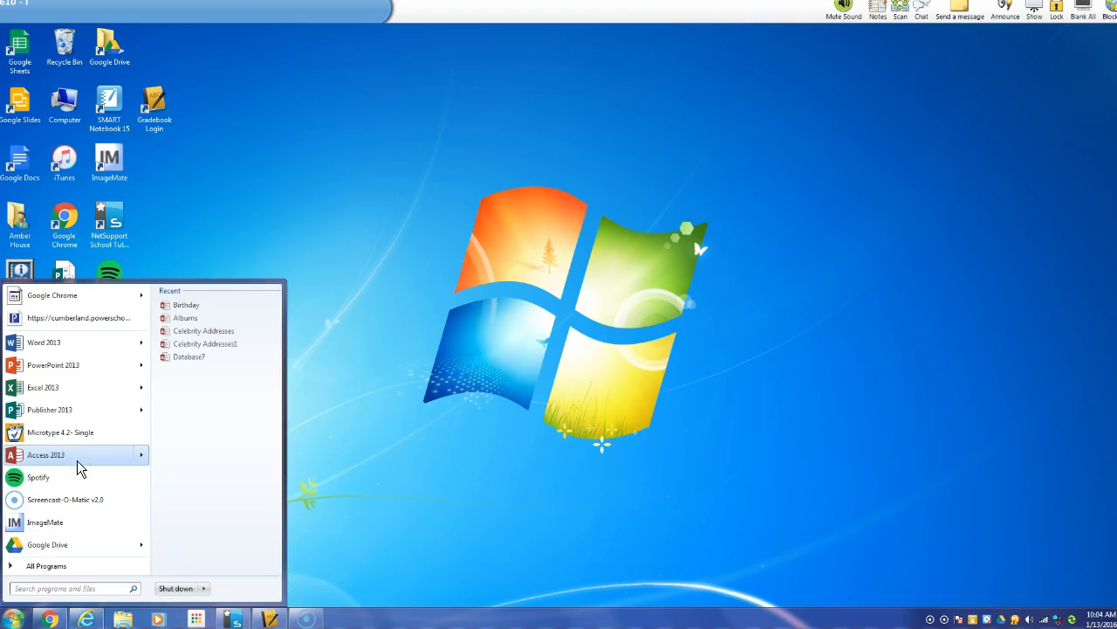
- Start Access 2013 and create a blank desktop database named Birthday List
left_click(78, 462)
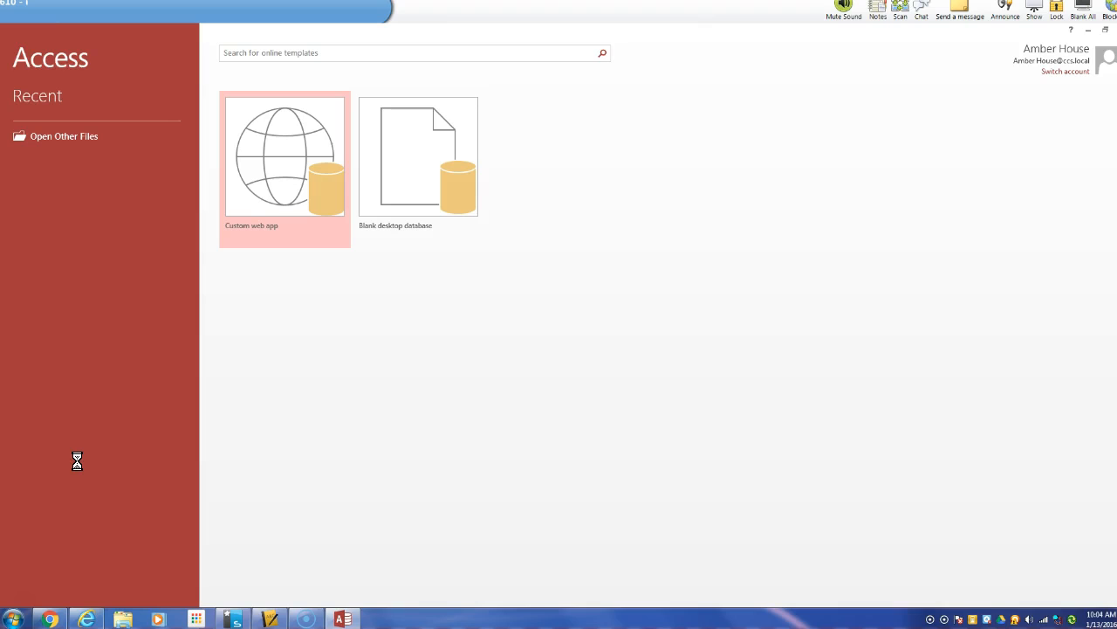
left_click(446, 147)
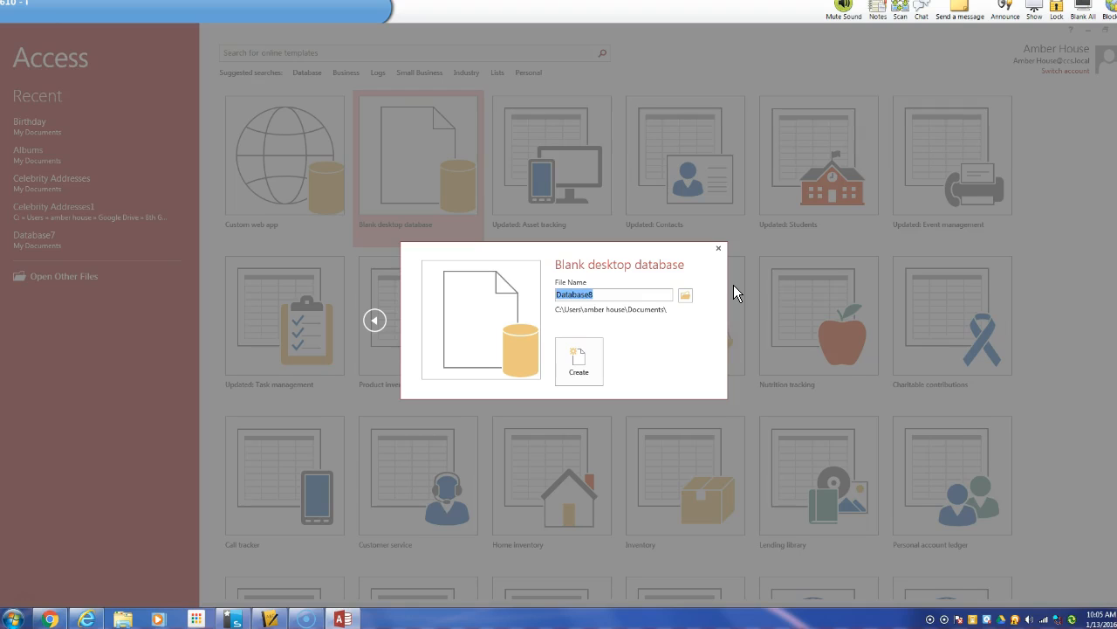
type("Birthday List")
left_click(599, 374)
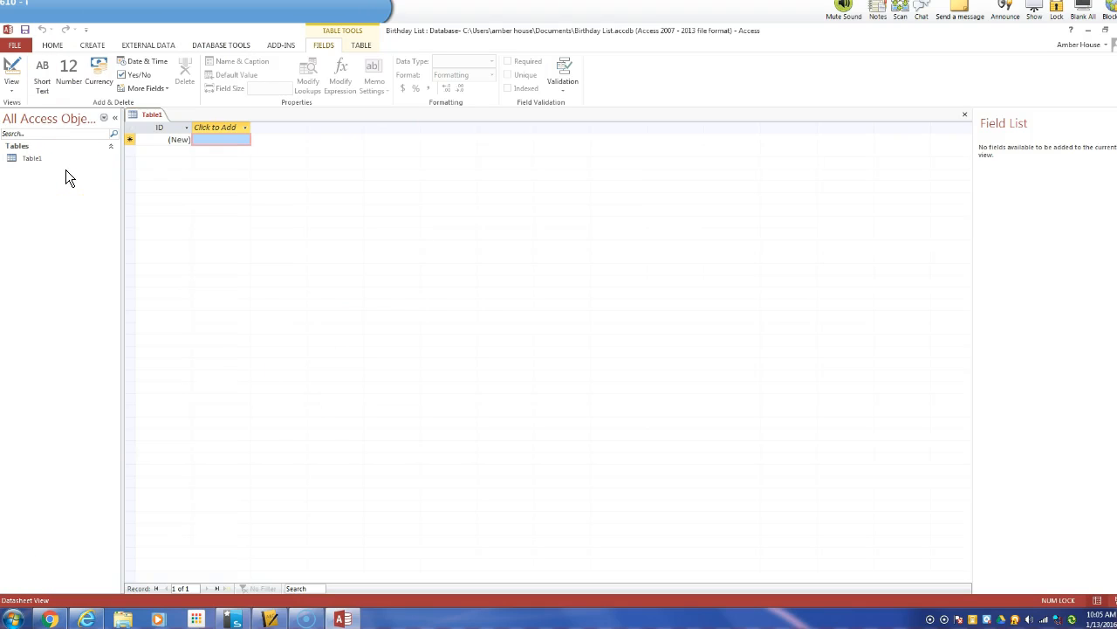
- Switch the new table to Design View and save it under the name Wish List
left_click(16, 87)
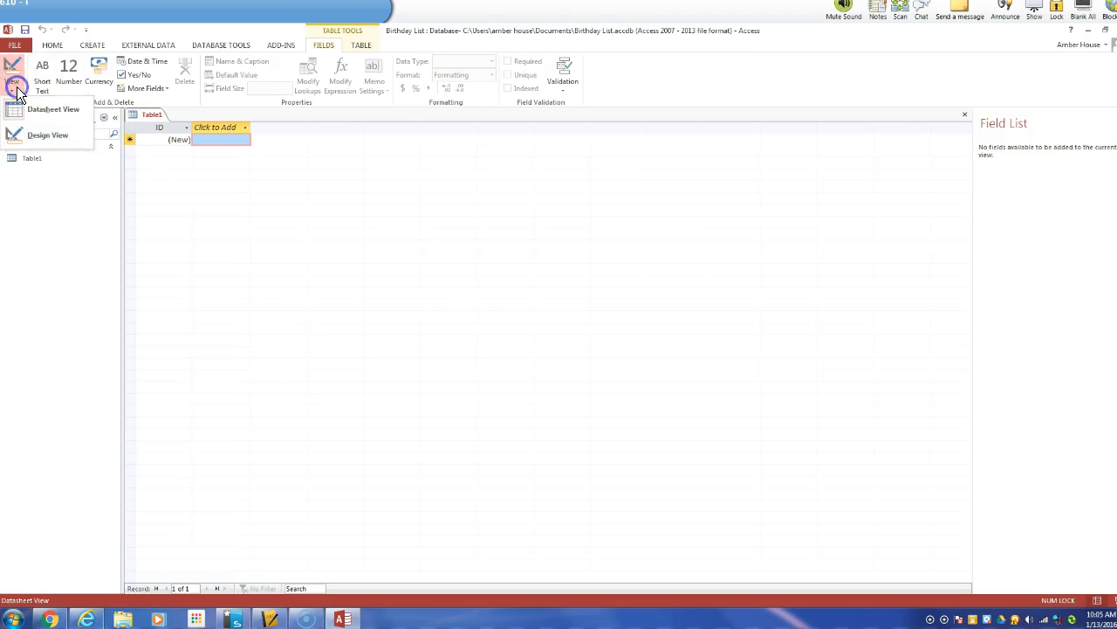
left_click(35, 136)
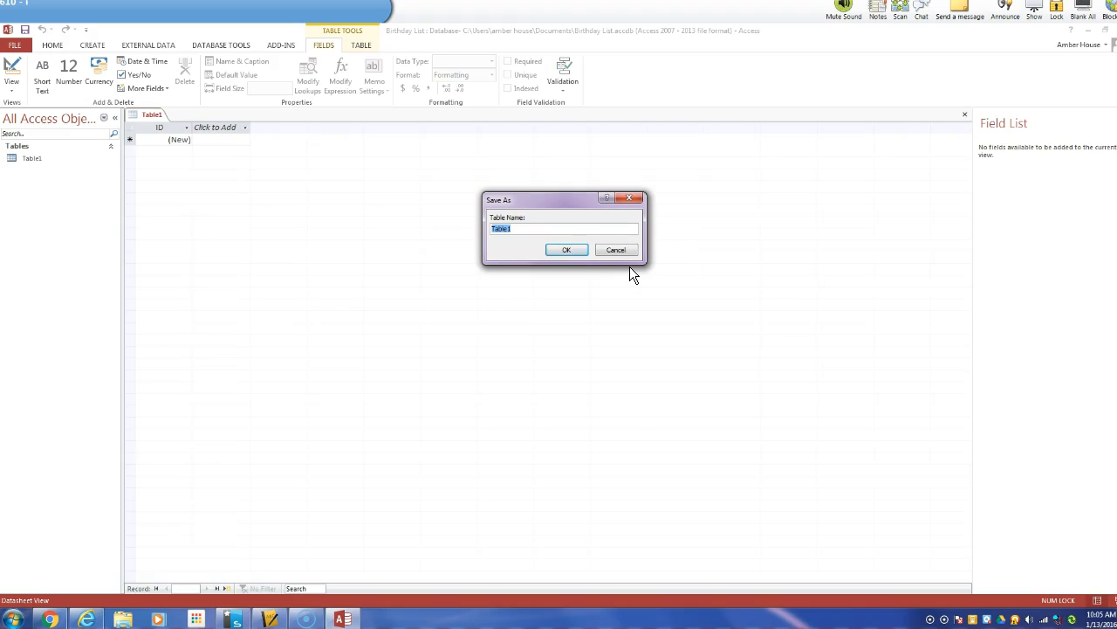
type("Wish List")
left_click(567, 250)
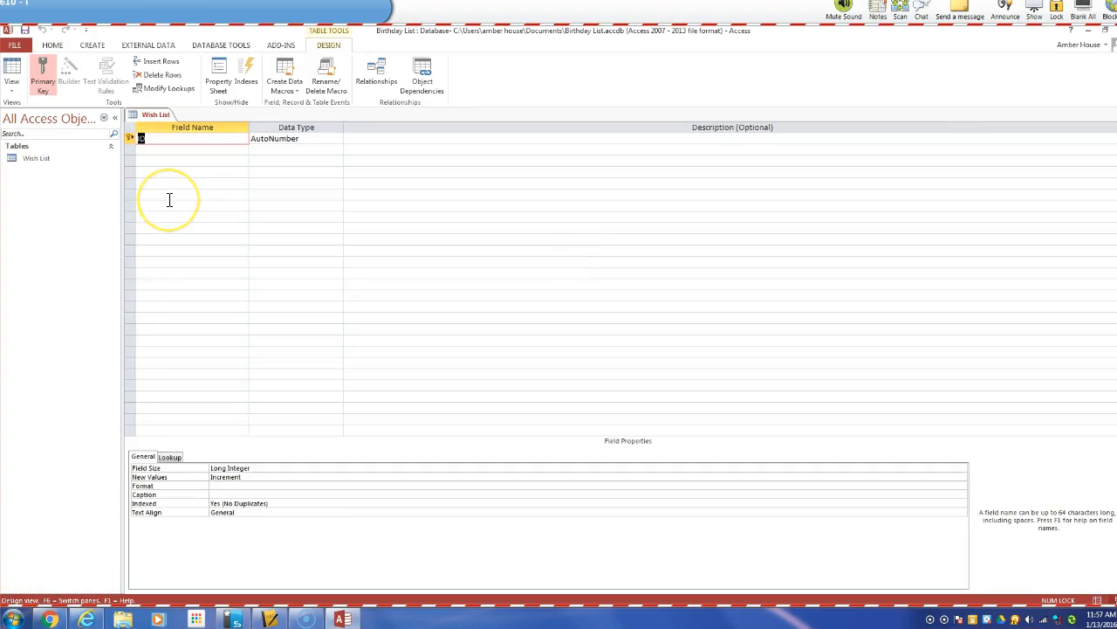
left_click(13, 93)
left_click(37, 133)
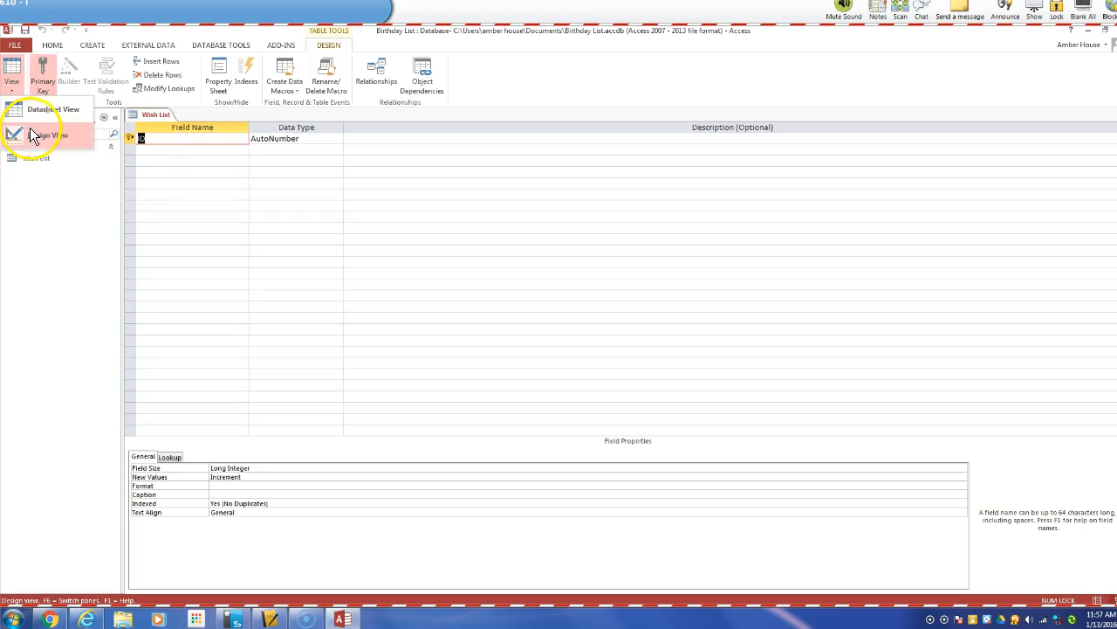
left_click(67, 143)
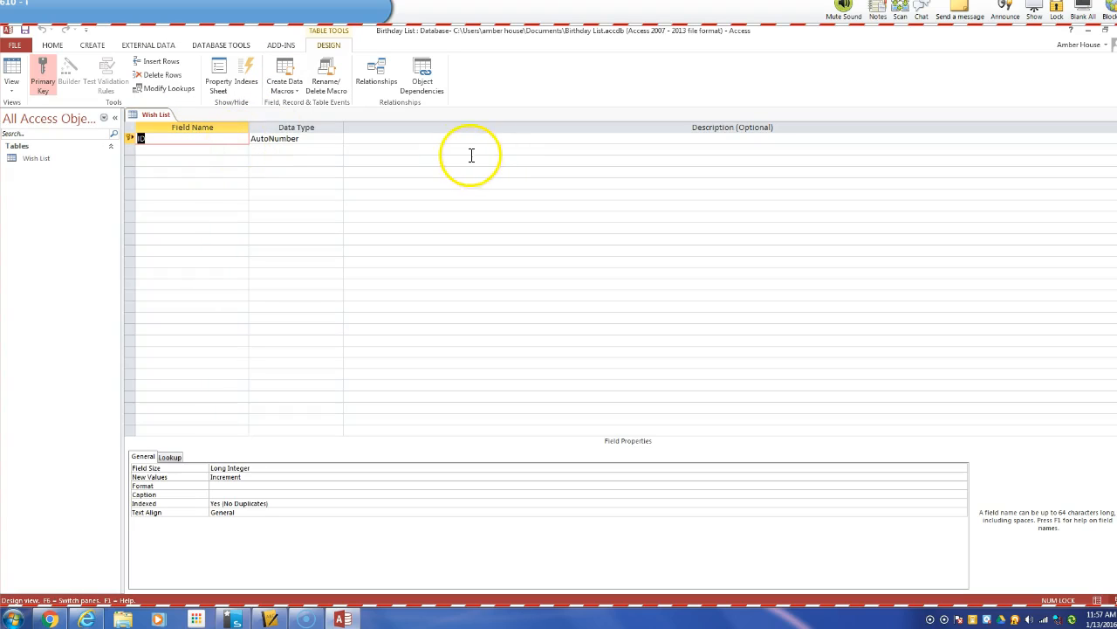
- Remove the primary key from the ID field, rename the field Item Name and set its data type to Short Text
left_click(44, 77)
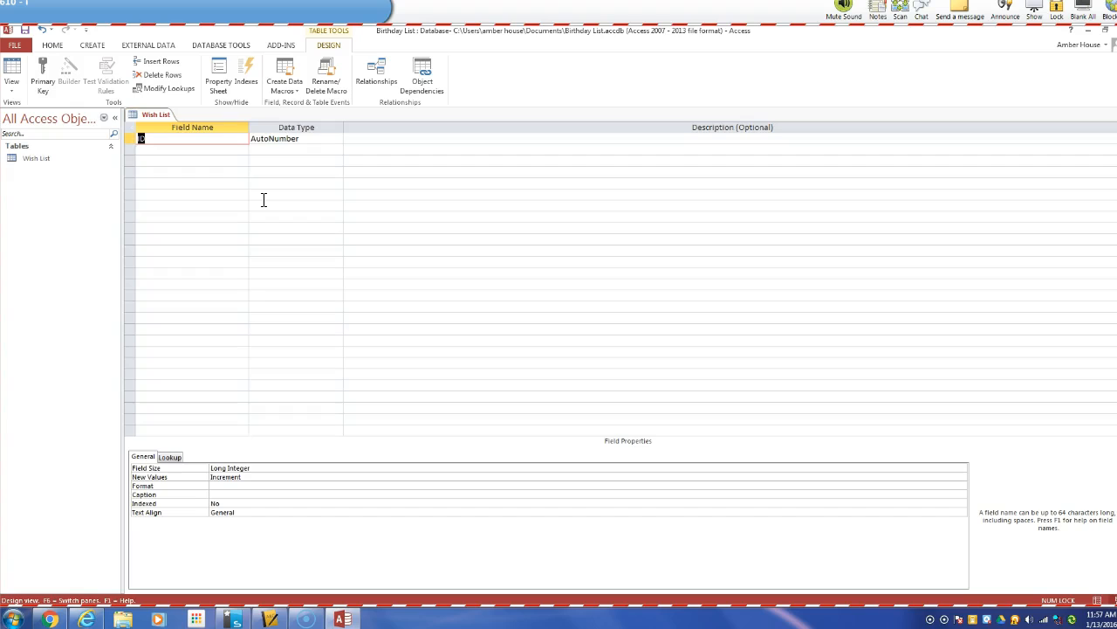
type("Item Name")
key("Tab")
type("sh")
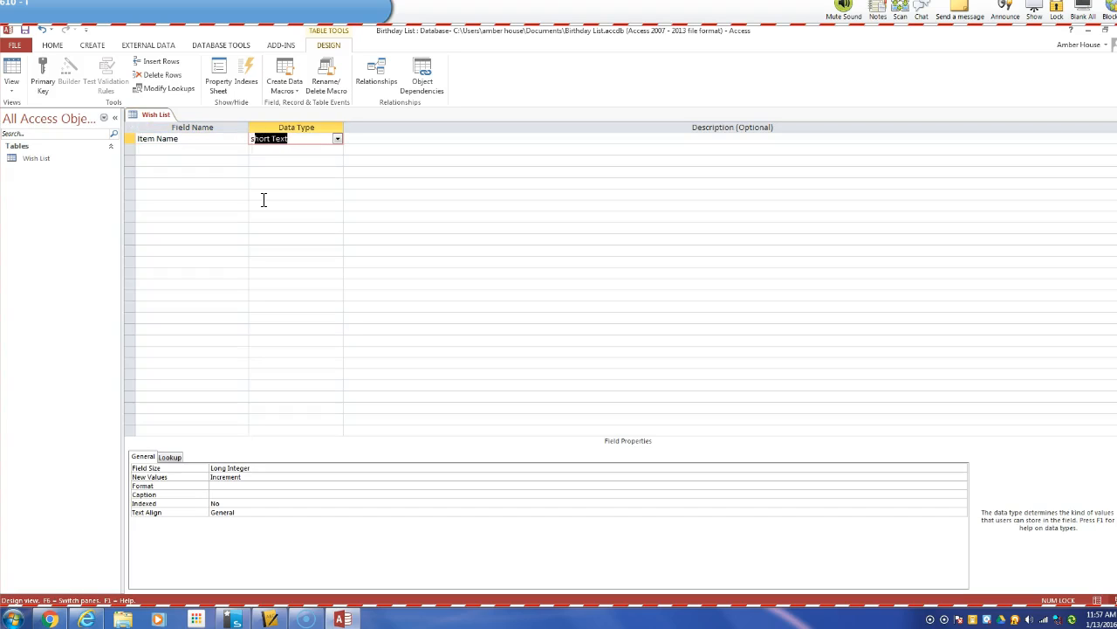
key("Tab")
key("Tab")
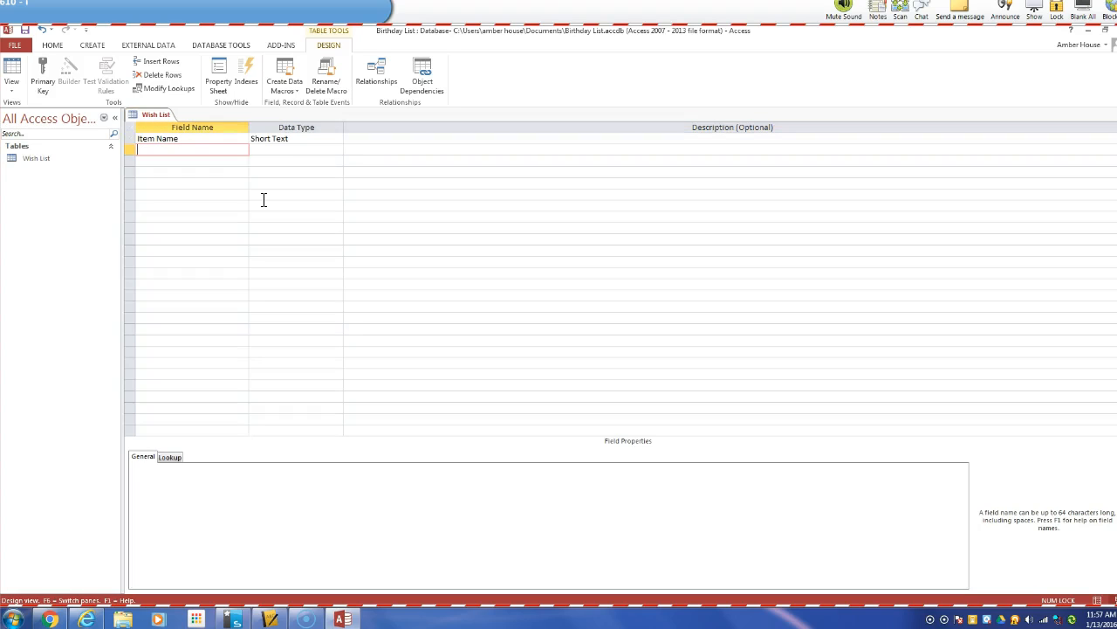
- Add a second field named Store with the Short Text data type
type("Store")
key("Tab")
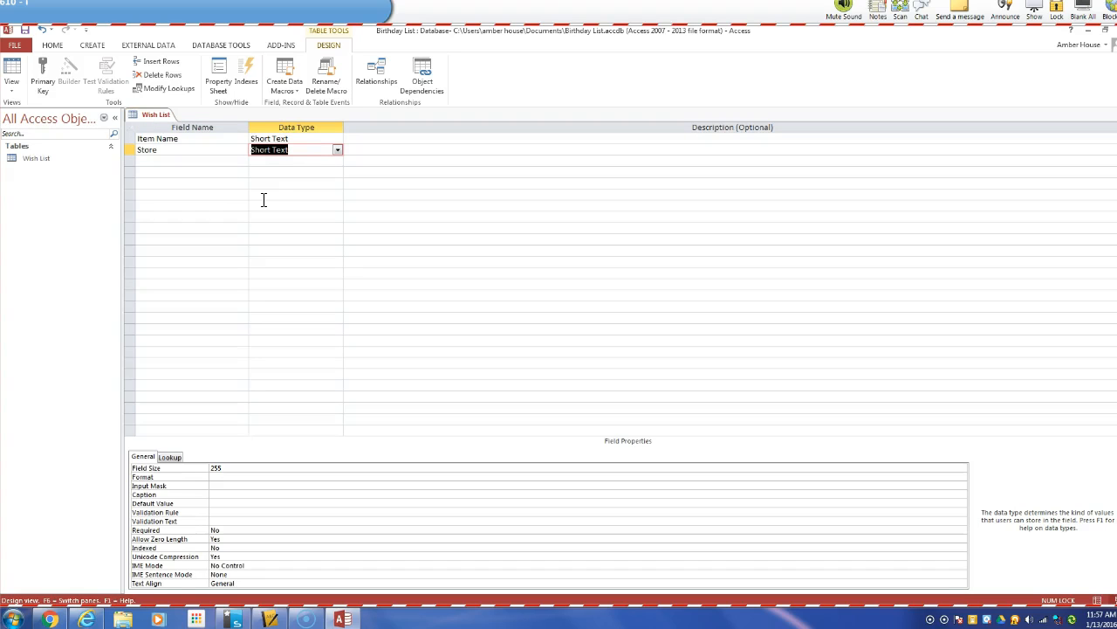
key("Tab")
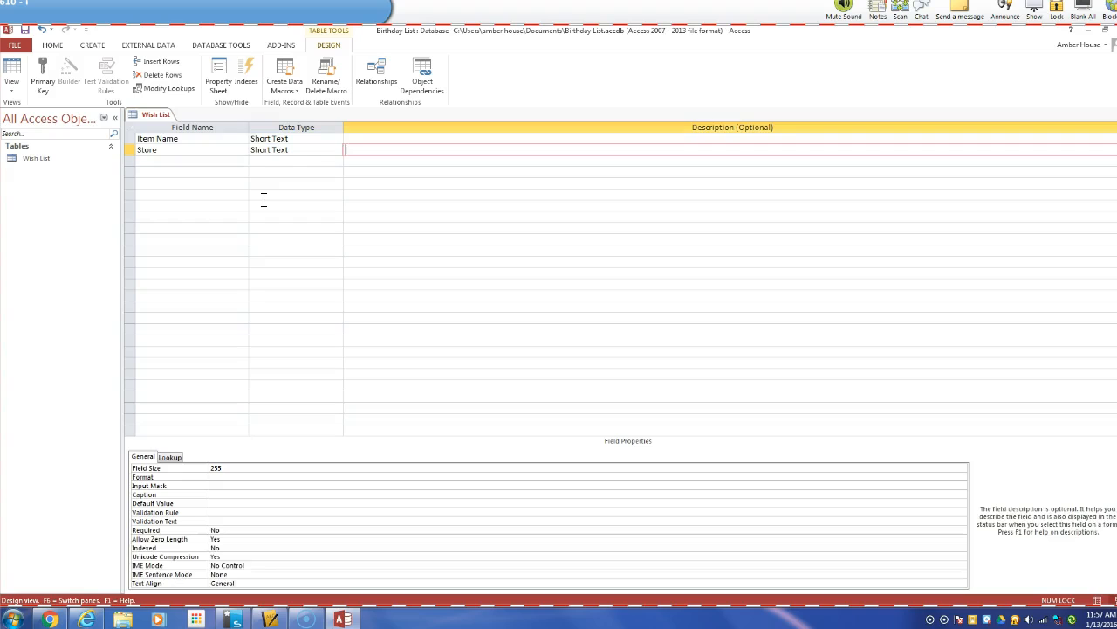
key("Tab")
- Add a third field named Website and set its data type to Hyperlink
type("Website")
key("Tab")
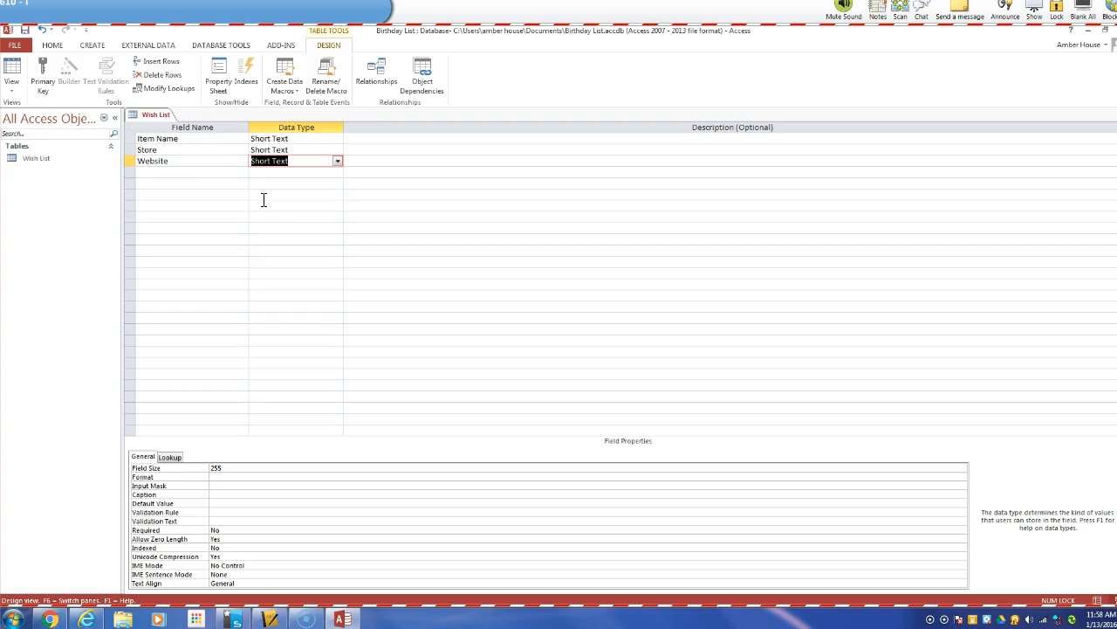
type("hyperlink")
key("Tab")
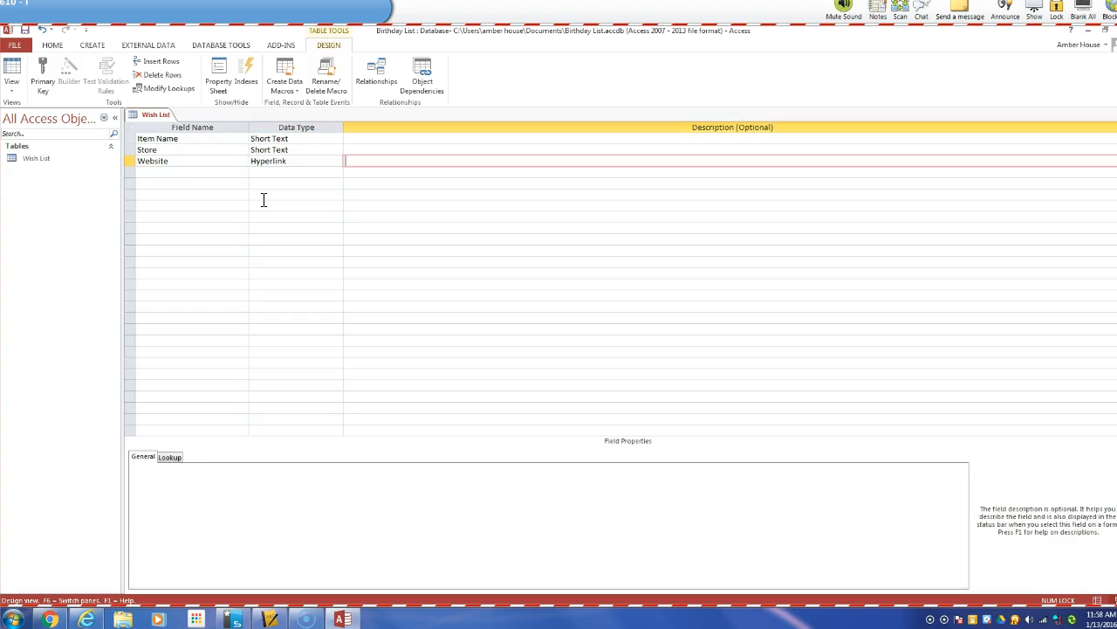
key("Tab")
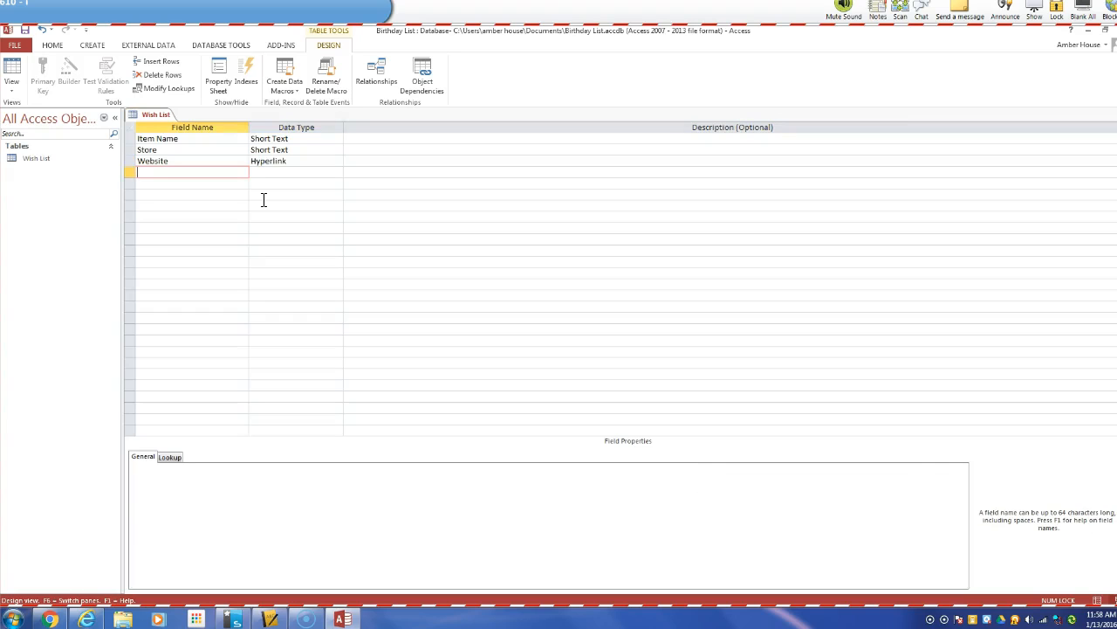
- Add a fourth field named Price and set its data type to Currency
type("Price")
key("Tab")
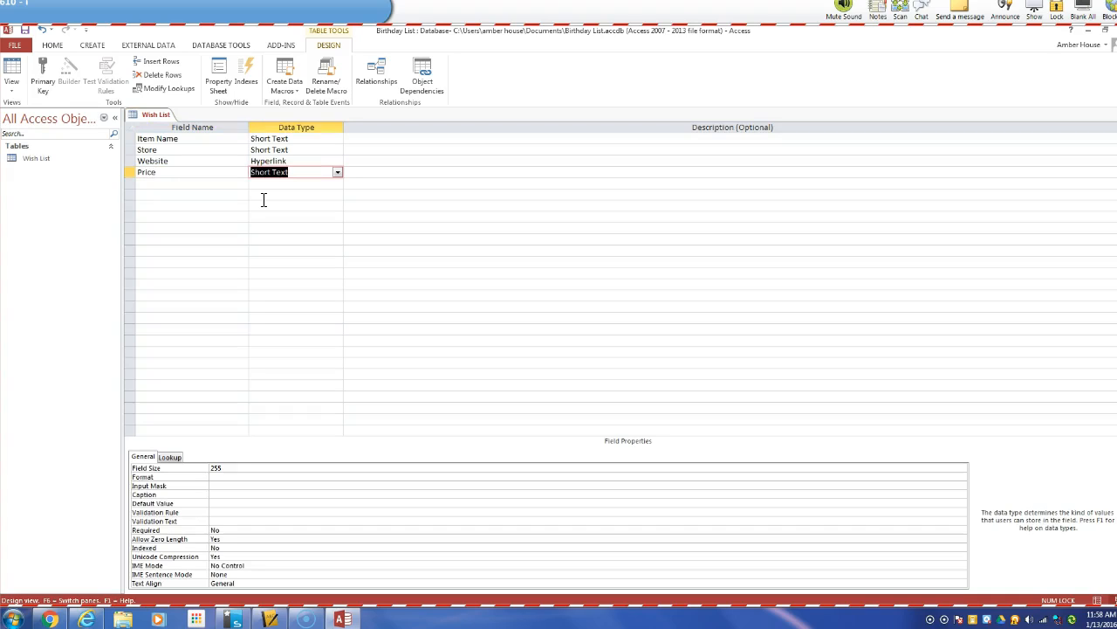
type("currency")
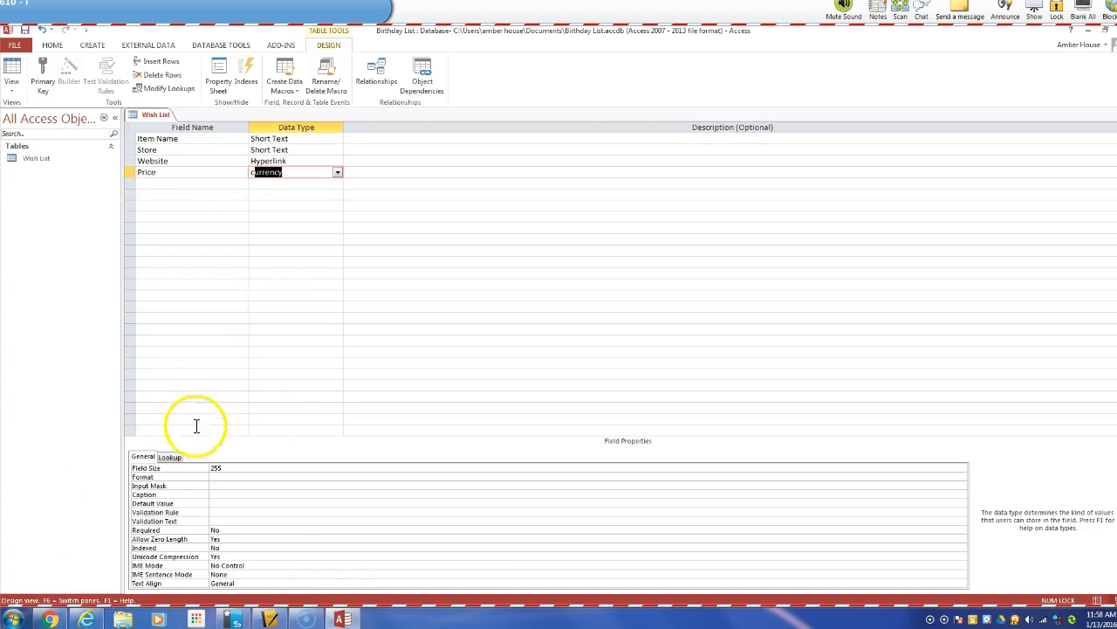
left_click(322, 194)
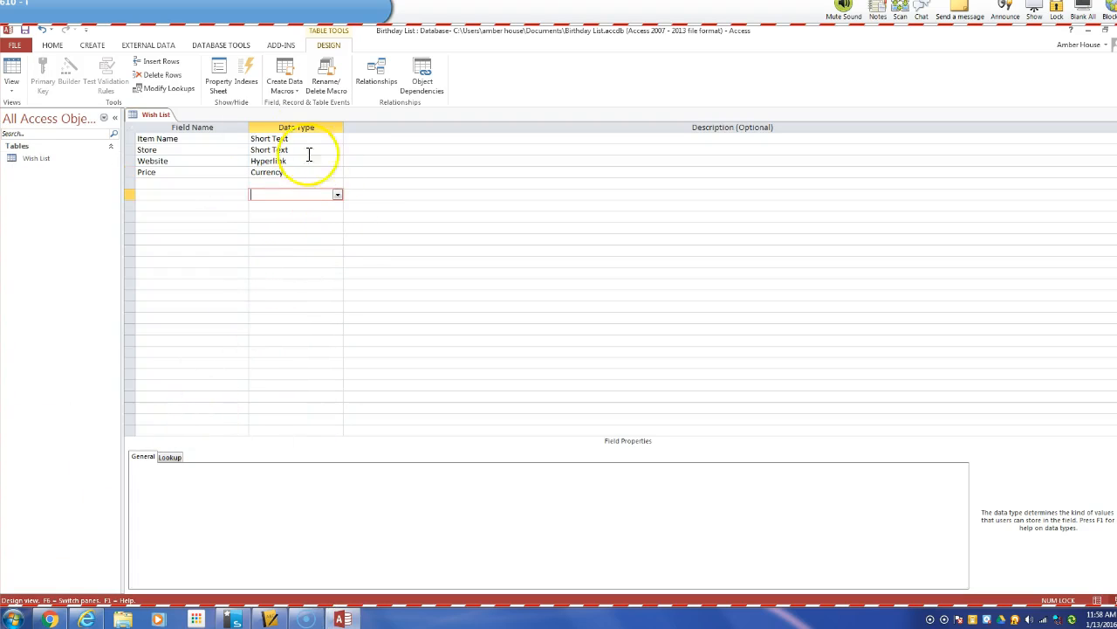
- Save the Wish List table design and switch to Datasheet View
left_click(12, 85)
left_click(37, 110)
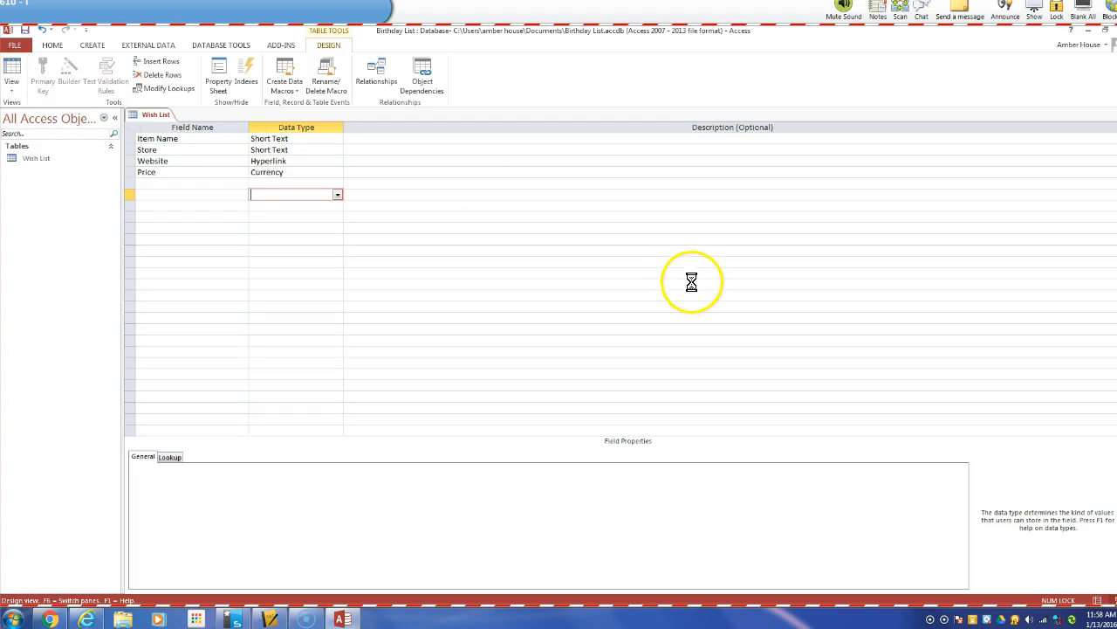
left_click(543, 355)
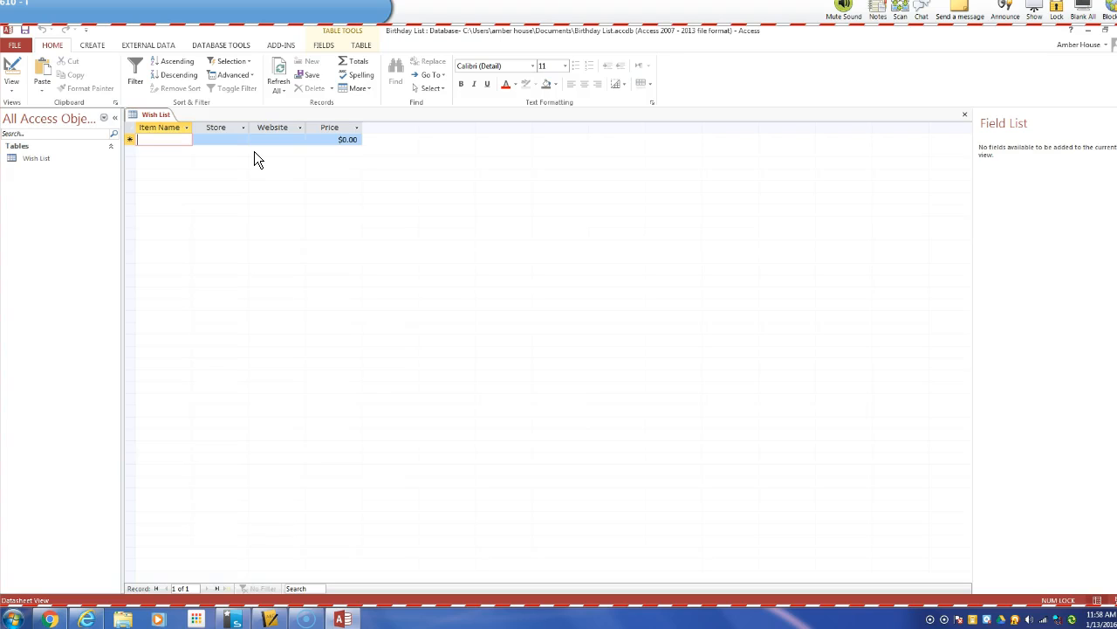
- Start the Form Wizard on the Wish List table and include the Item Name, Store, Website and Price fields
left_click(273, 231)
left_click(101, 44)
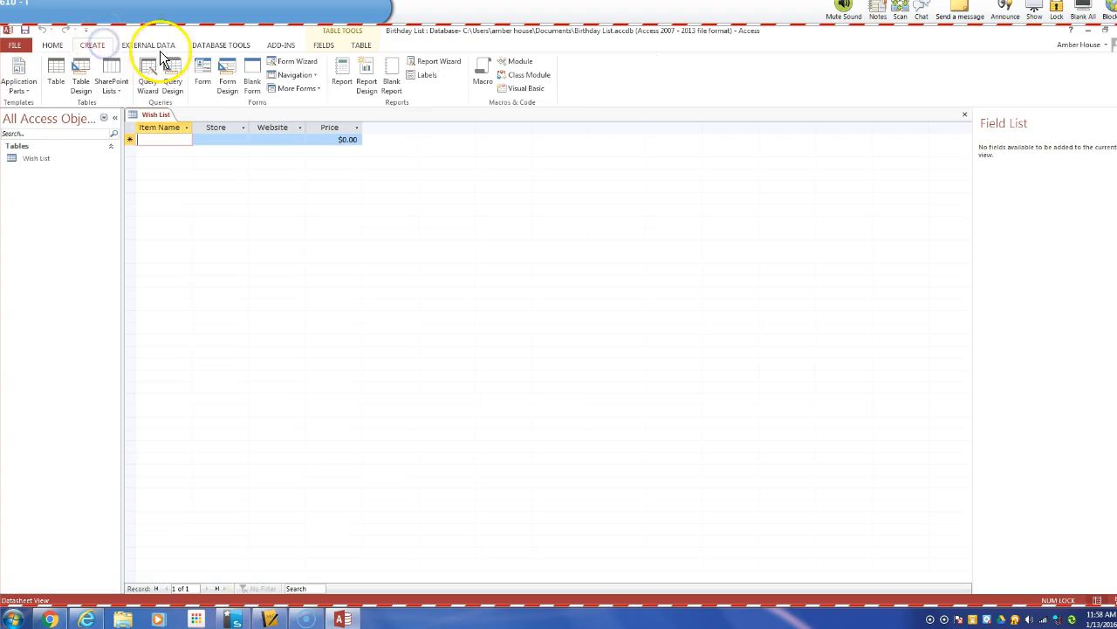
left_click(276, 67)
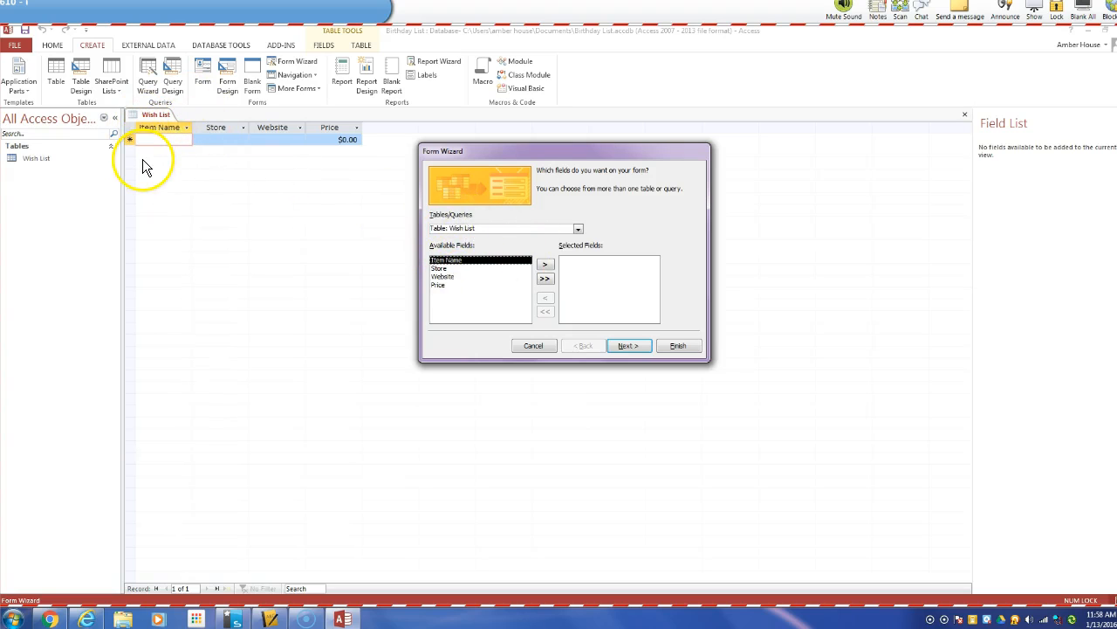
left_click(545, 265)
left_click(545, 266)
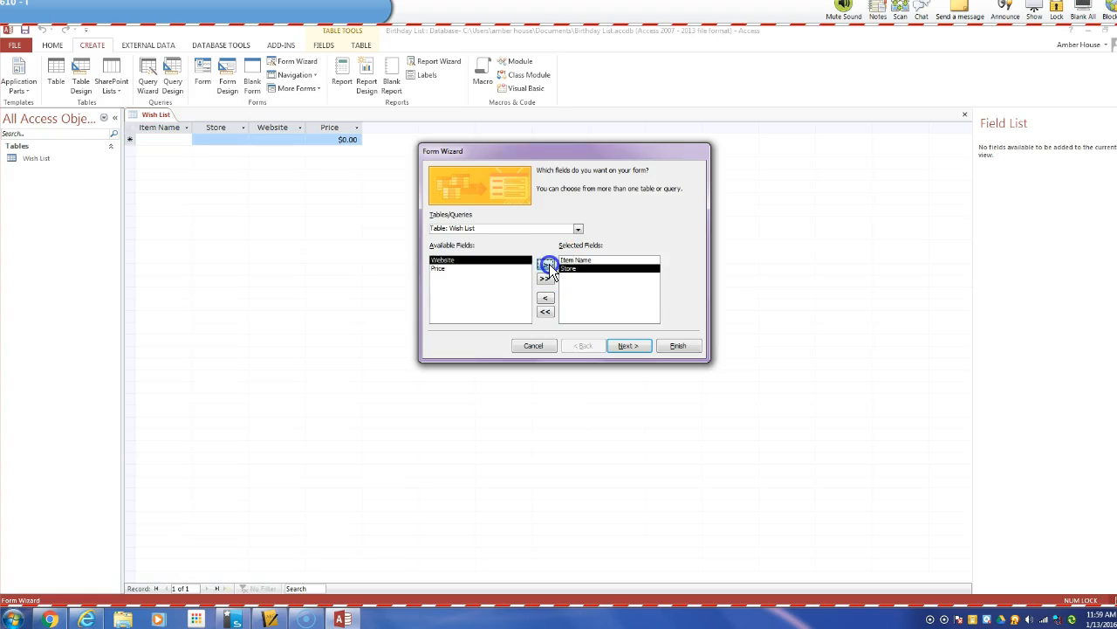
left_click(545, 265)
left_click(546, 265)
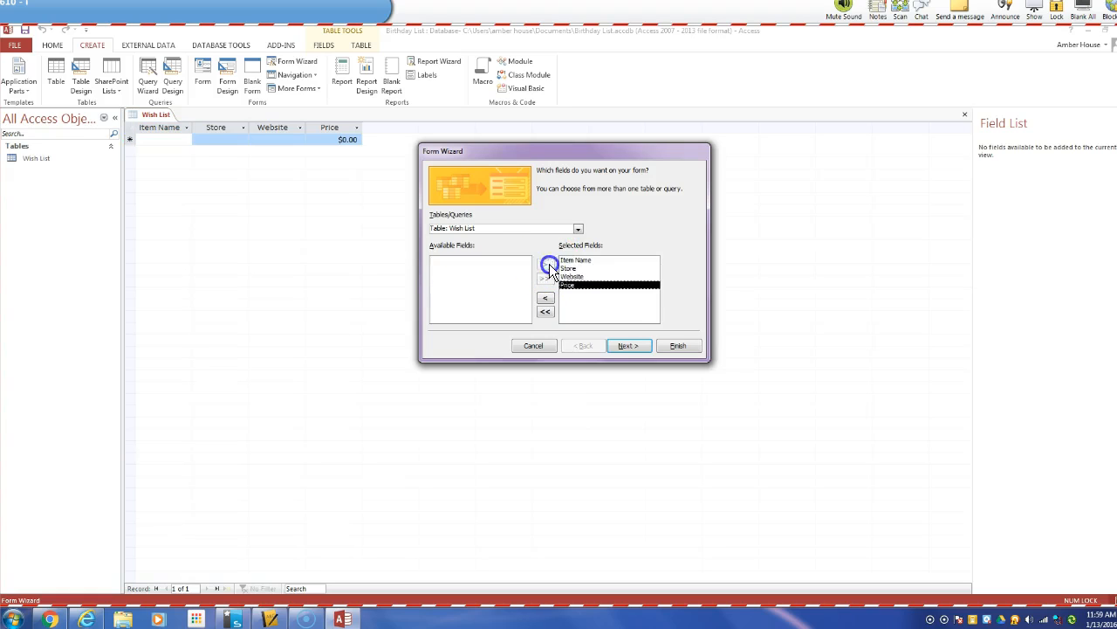
- Preview the form layouts, choose Columnar, and finish the form titled Wish List so that it opens for entering information
left_click(641, 347)
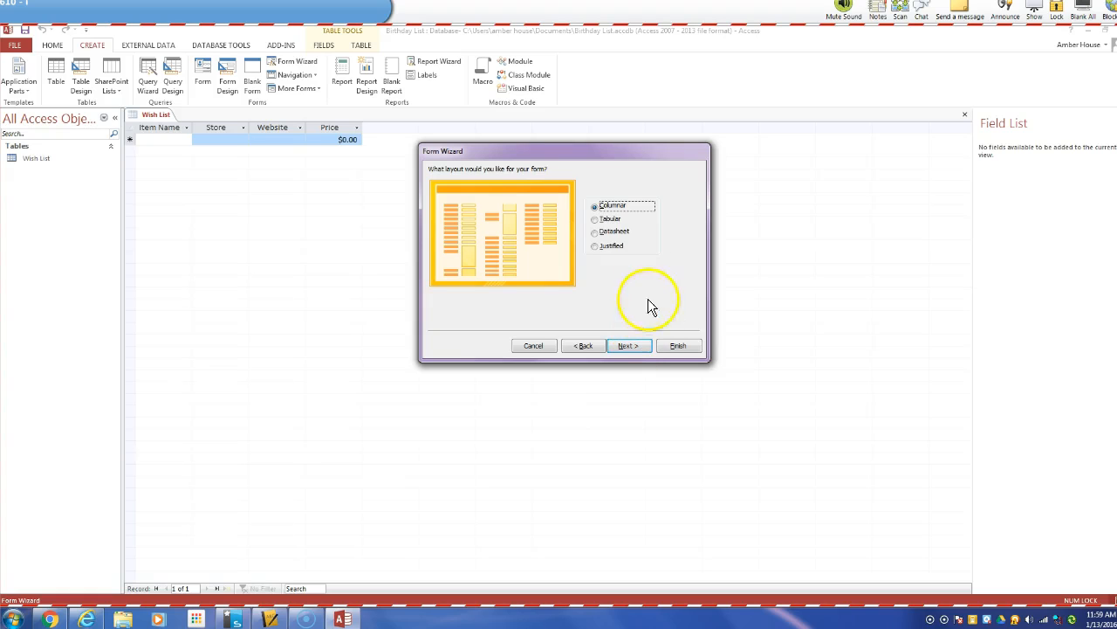
left_click(610, 219)
left_click(616, 232)
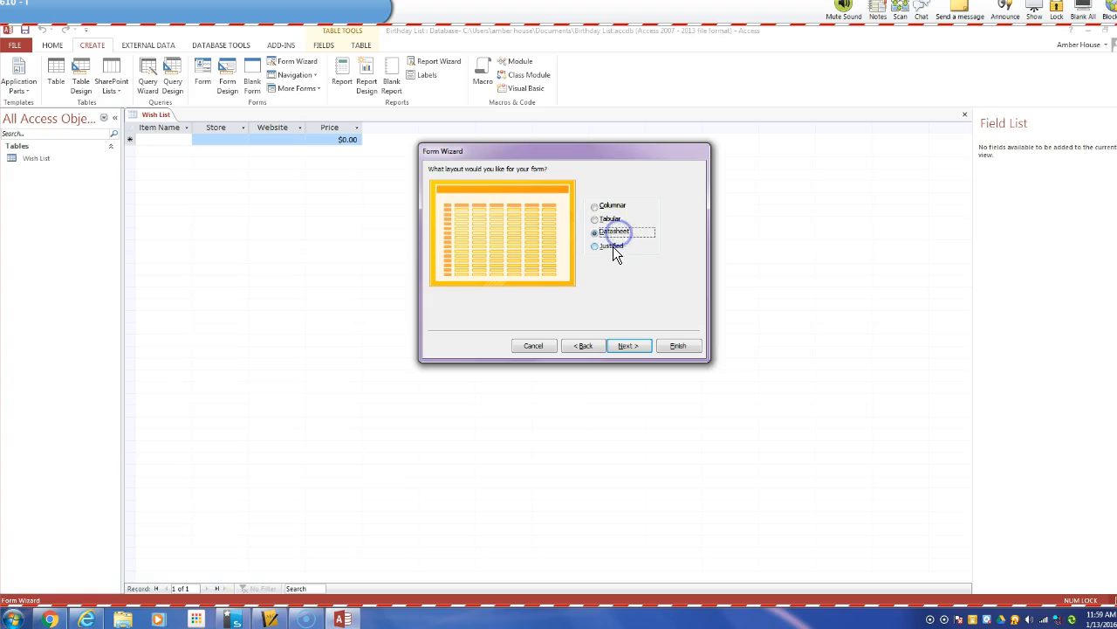
left_click(612, 246)
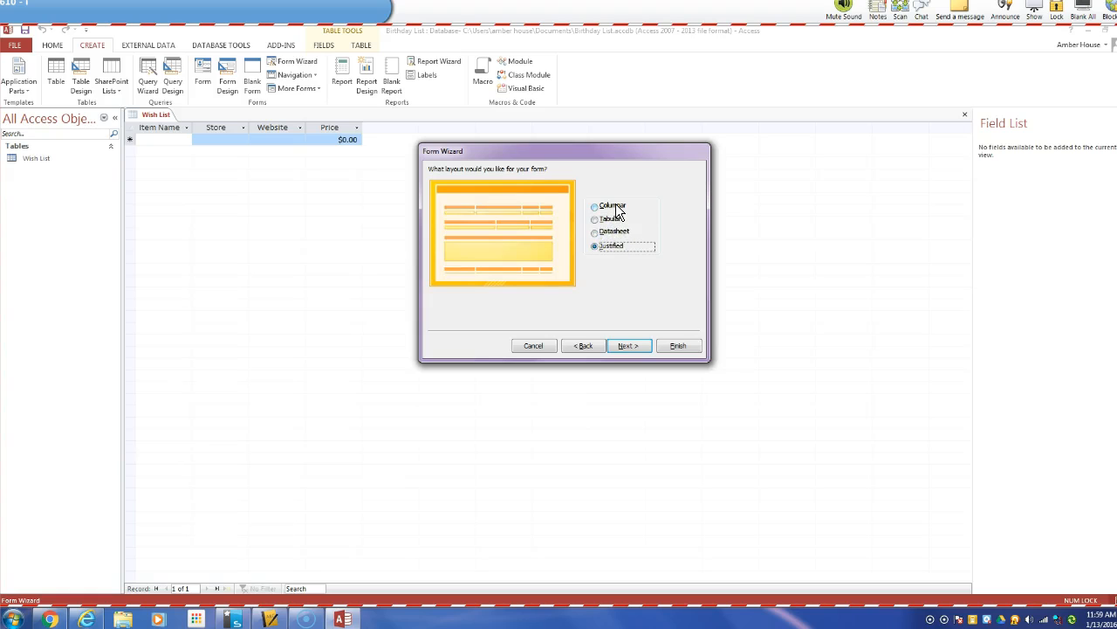
left_click(616, 212)
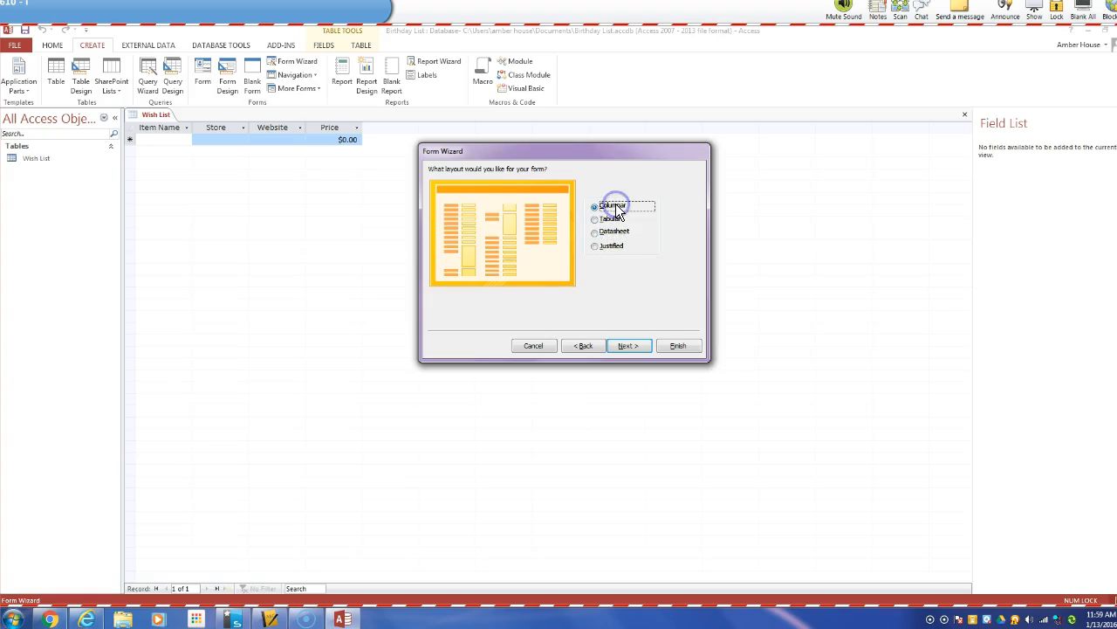
left_click(628, 345)
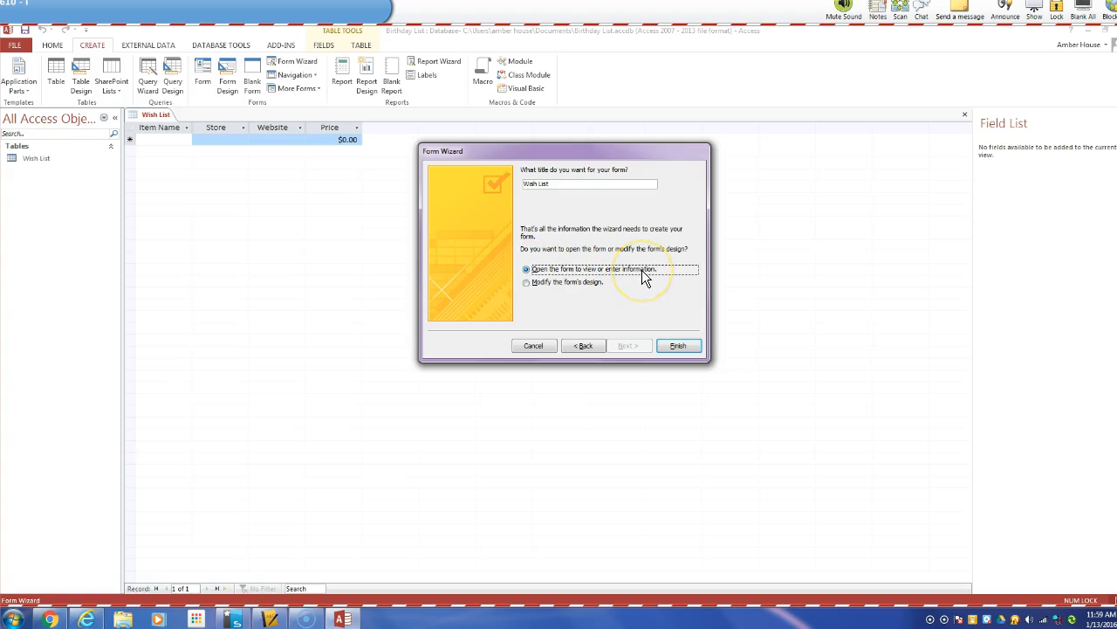
left_click(691, 347)
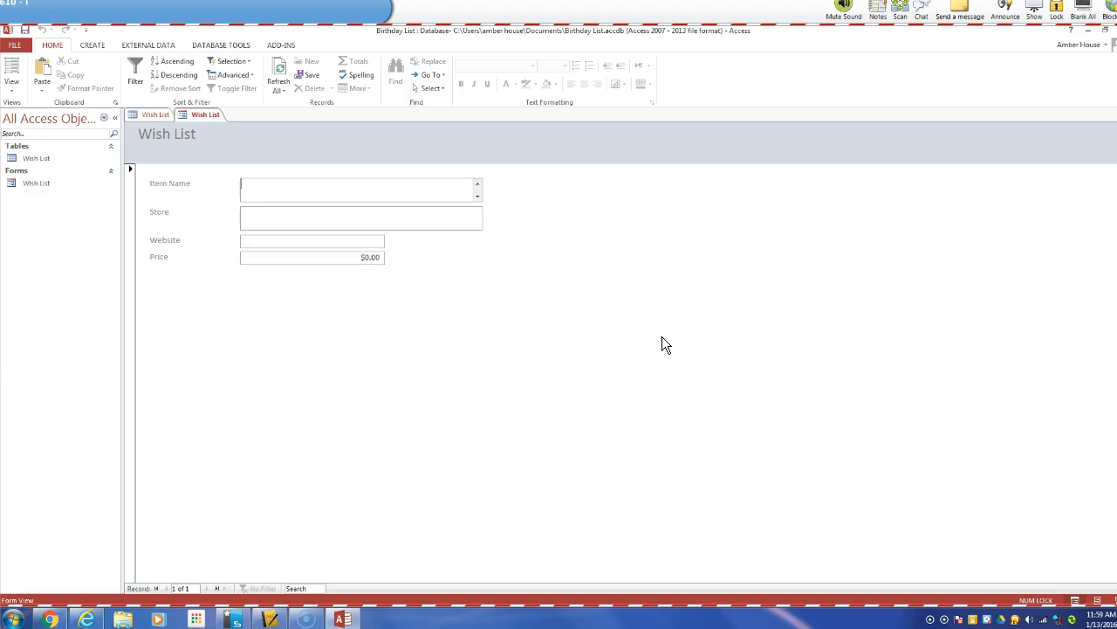
- Enter Pandora Charm as the Item Name of the first record in the Wish List form
type("Pan")
type("droa")
key("BackSpace")
key("BackSpace")
key("BackSpace")
type("ora charm")
key("BackSpace")
key("BackSpace")
key("BackSpace")
key("BackSpace")
key("BackSpace")
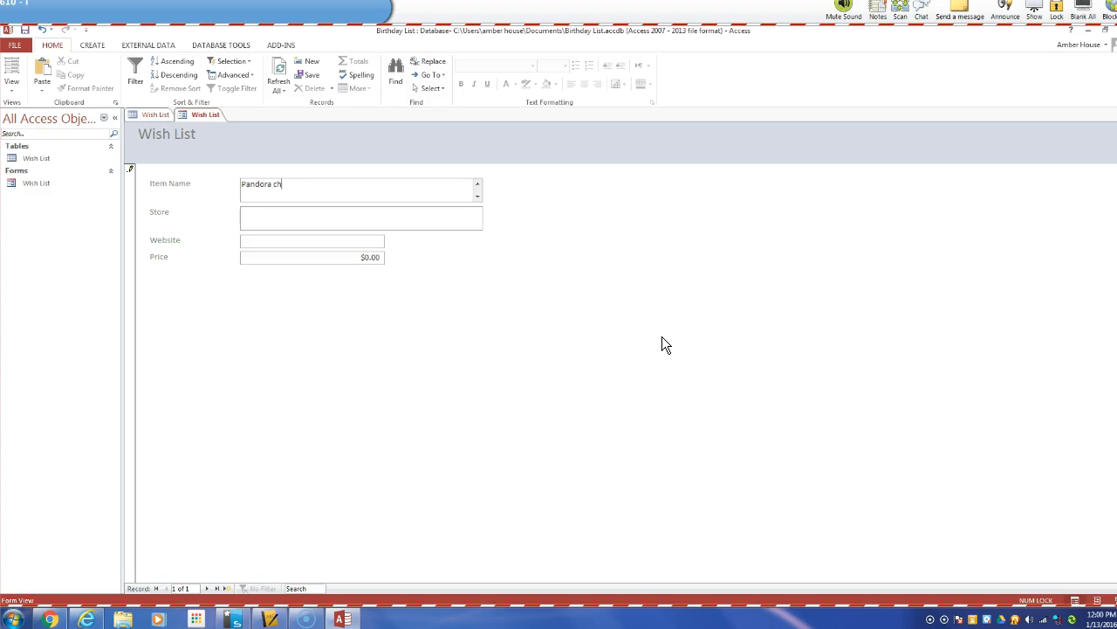
type("Charm")
- Enter Pandora as the first record's Store and move on to its Website field
left_click(371, 217)
type("Pandora")
left_click(330, 239)
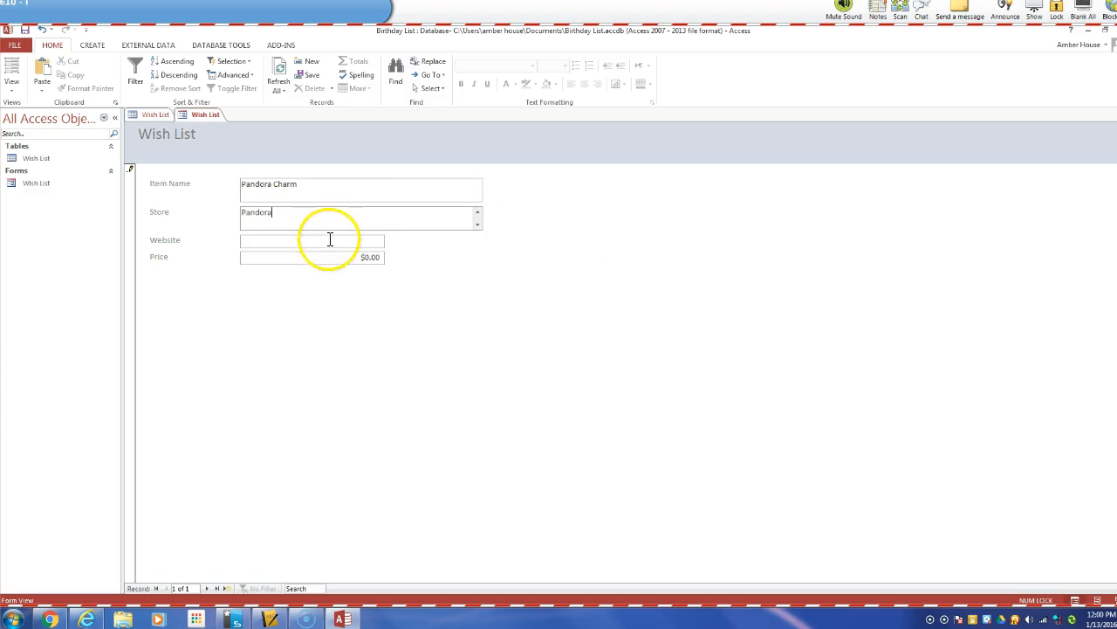
- Switch to Google Chrome and open pandora.com in a new tab
left_click(50, 619)
left_click(1026, 34)
type("pandora.com")
key("Return")
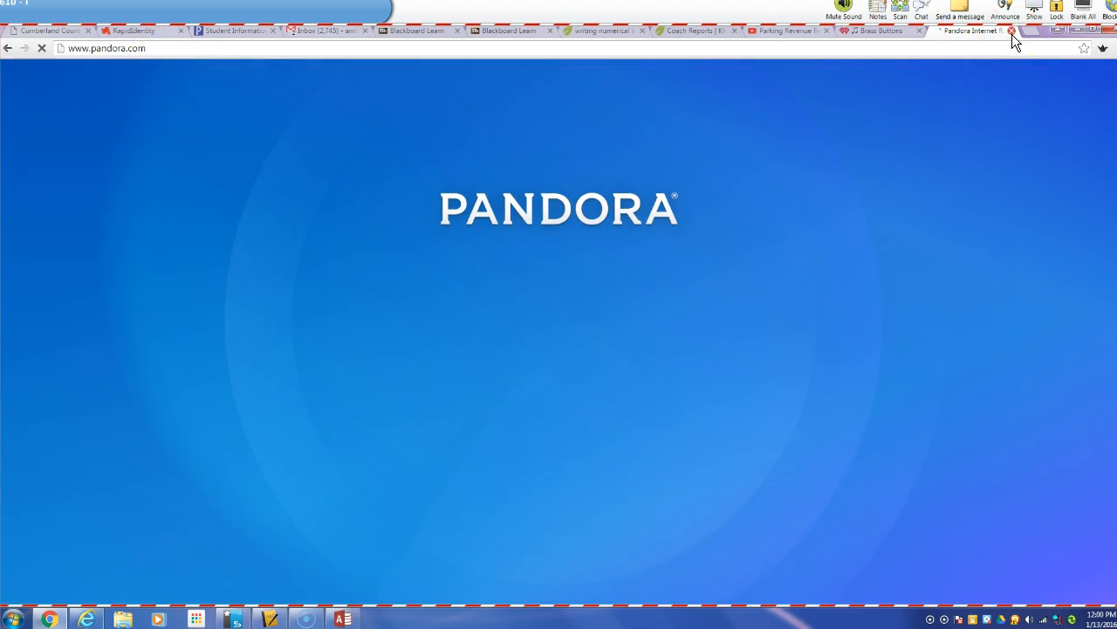
- Search the web for "pandora jewlery" and open the official Pandora jewelry website from the results
left_click(1011, 46)
key("BackSpace")
type("pand")
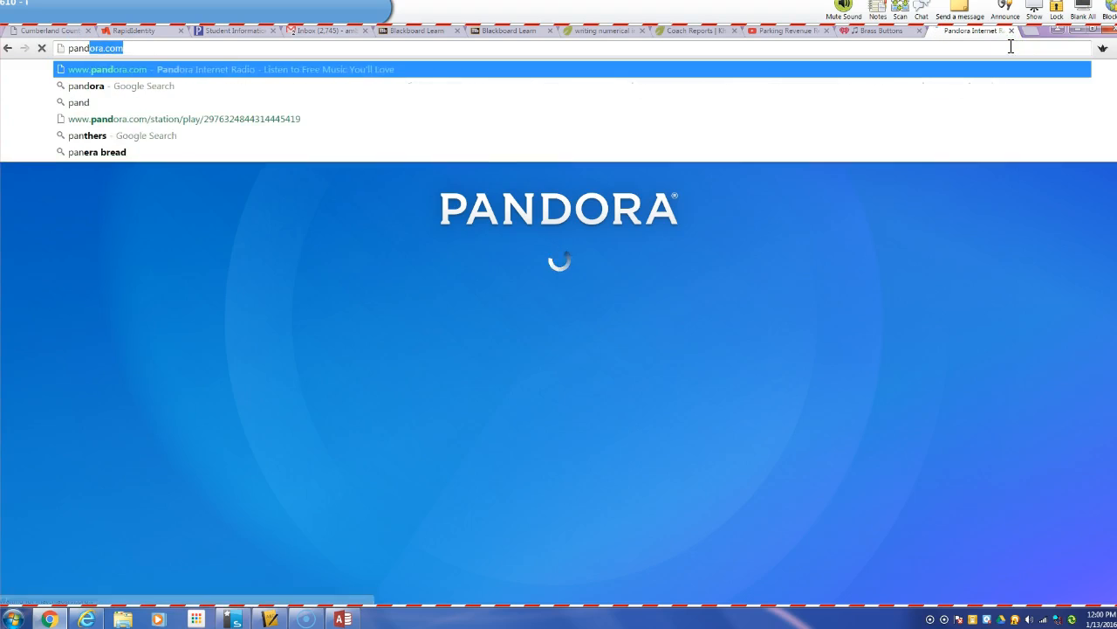
type("ora jewlery")
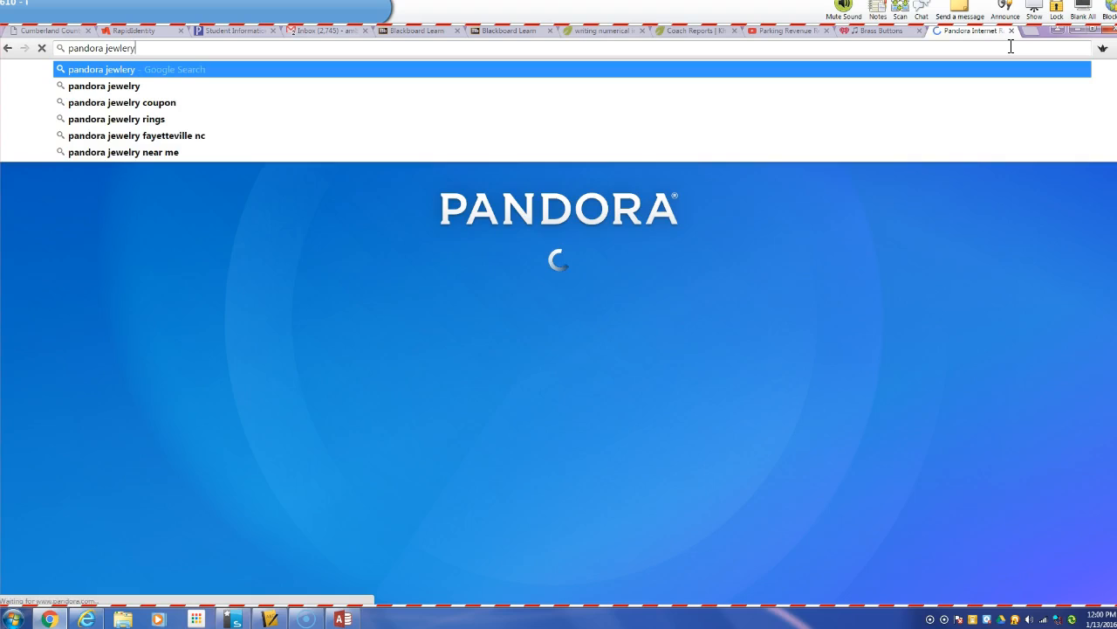
key("Escape")
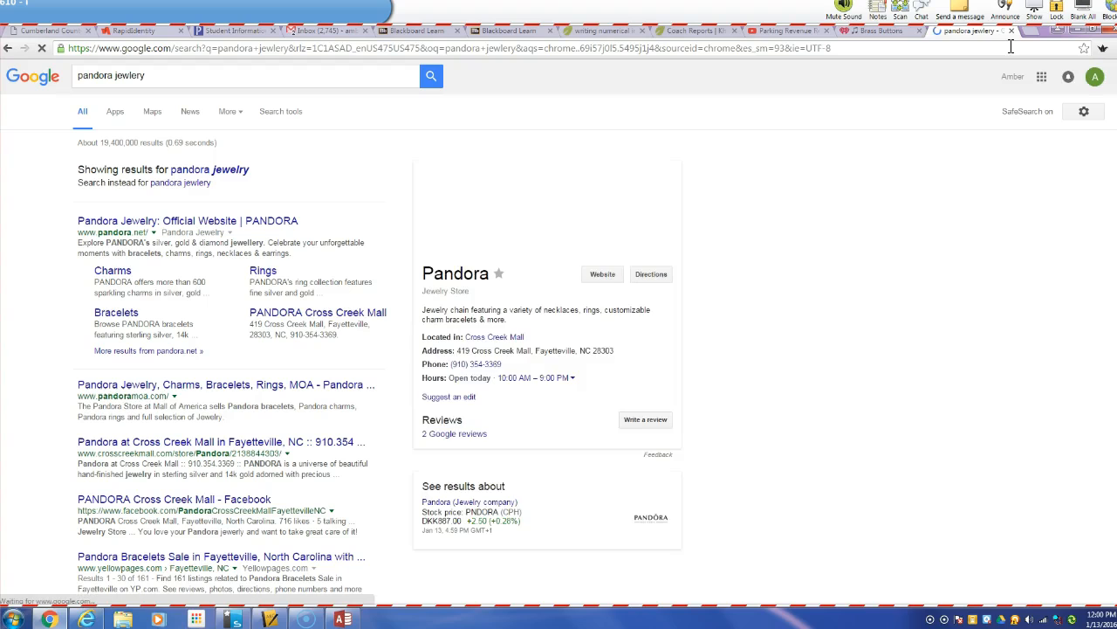
left_click(129, 226)
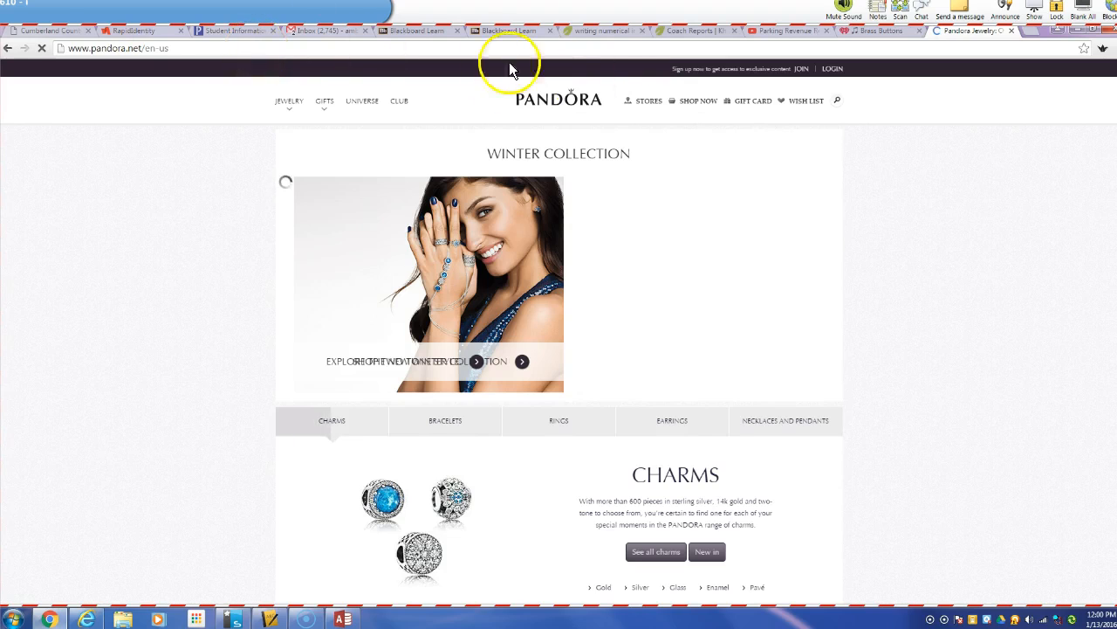
left_click(237, 51)
key("ctrl+c")
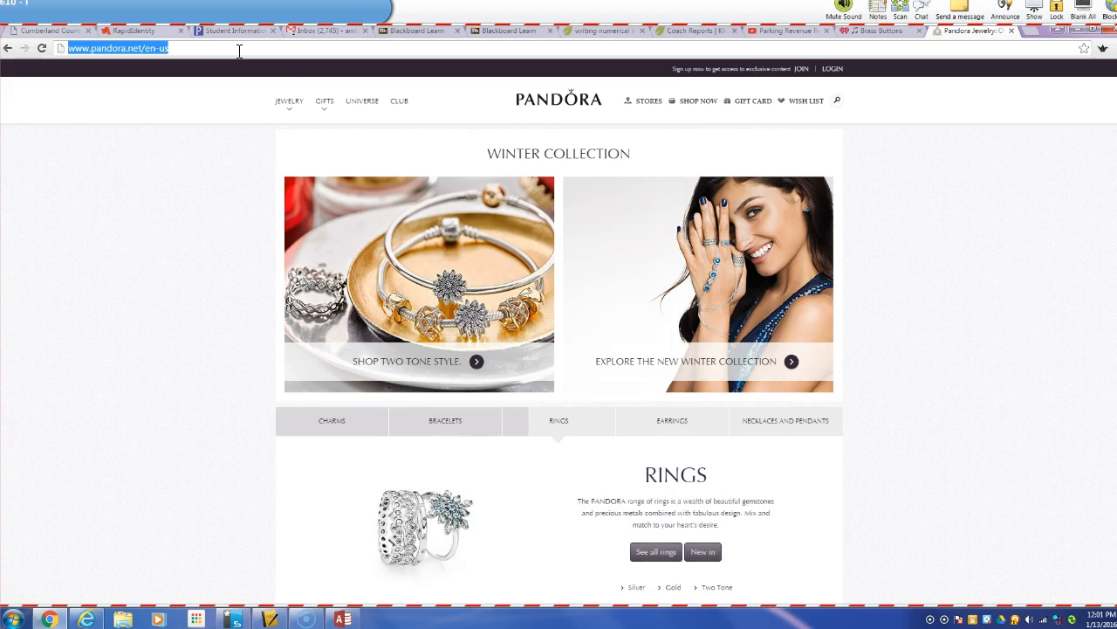
left_click(340, 620)
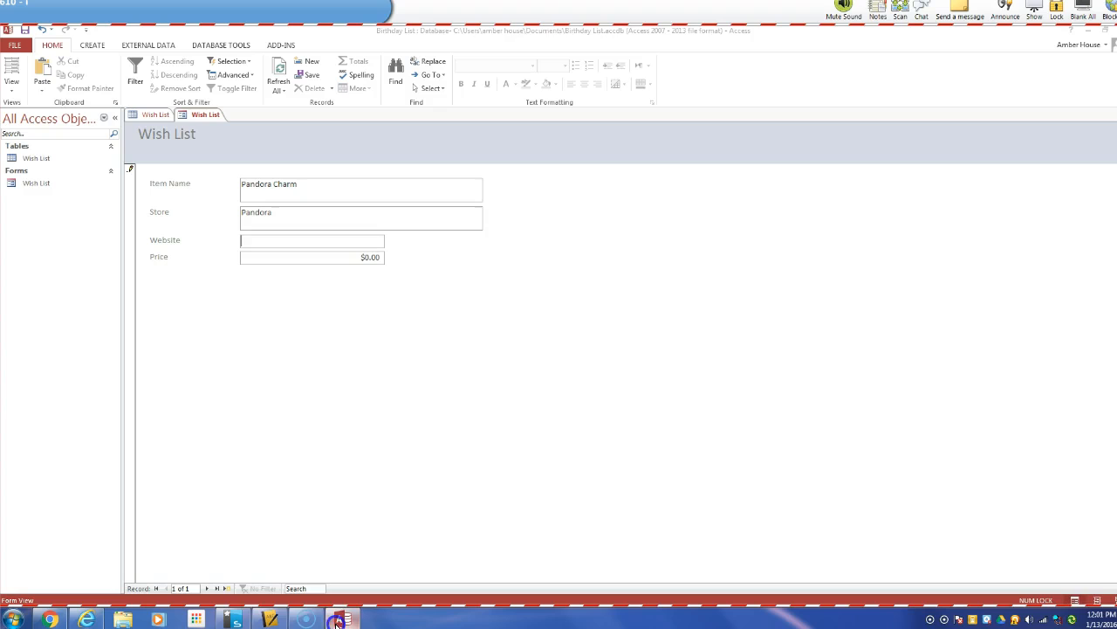
left_click(254, 244)
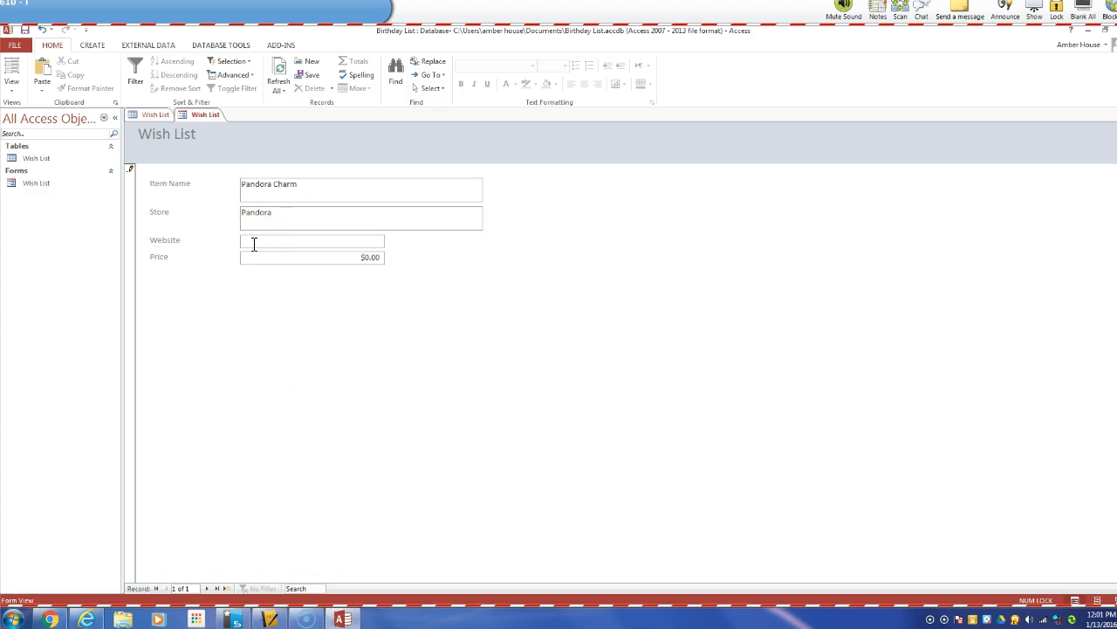
key("ctrl+v")
- Set the Pandora Charm record's Price to $60.00, removing the leftover default amount, and move on from the field
left_click(253, 257)
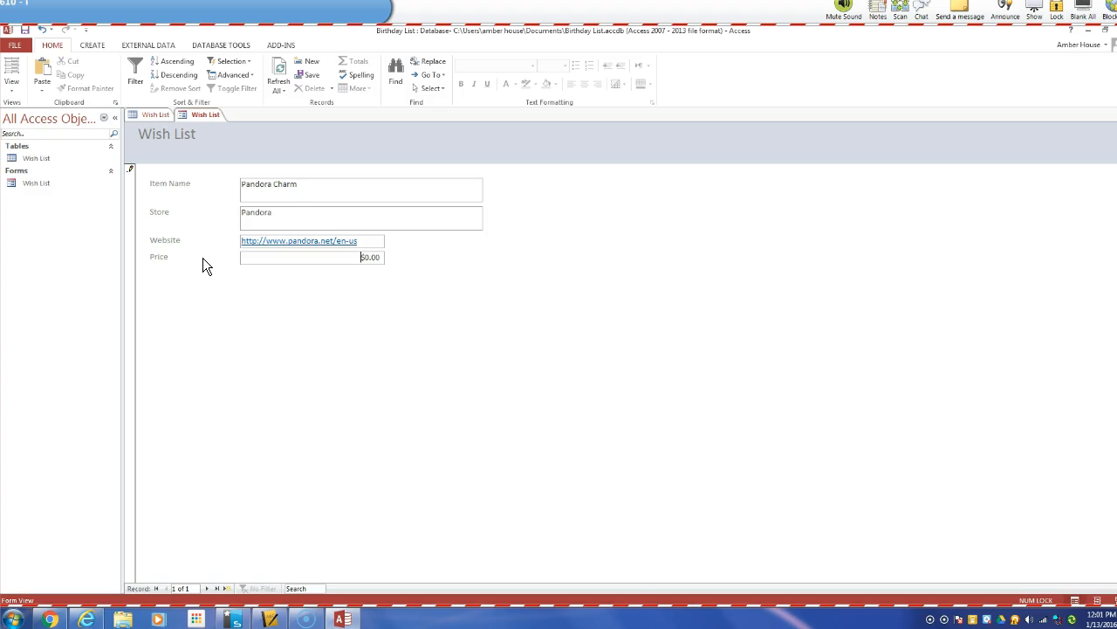
type("60.00")
key("Delete")
key("Delete")
key("Delete")
key("Delete")
key("Delete")
key("Tab")
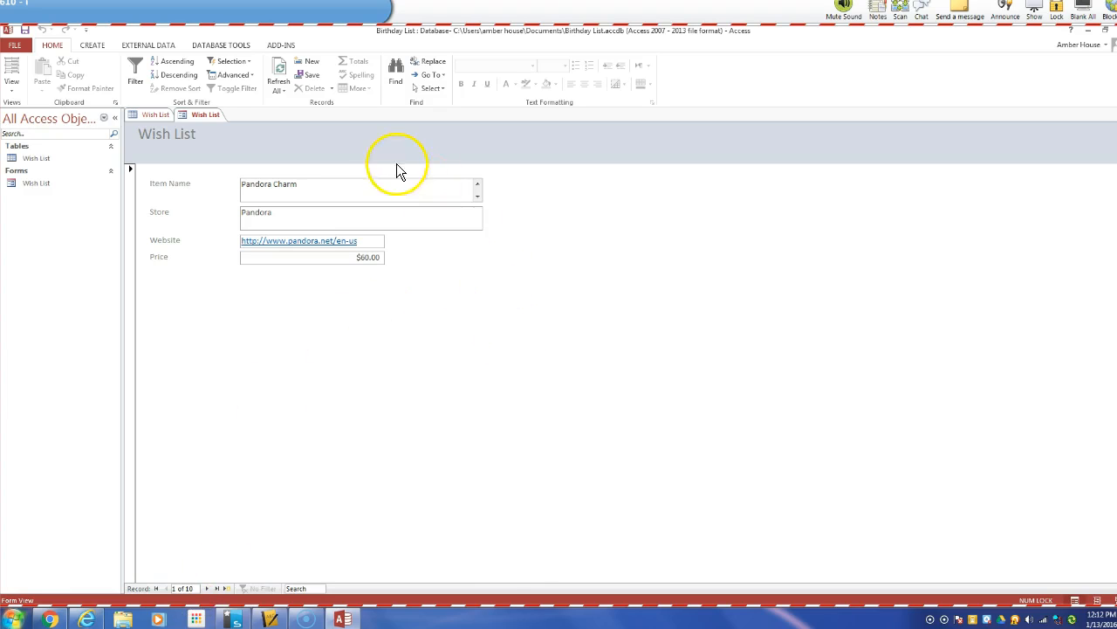
- Browse the Wish List form's records forward and backward, including the first and last, to check the entered items
left_click(217, 588)
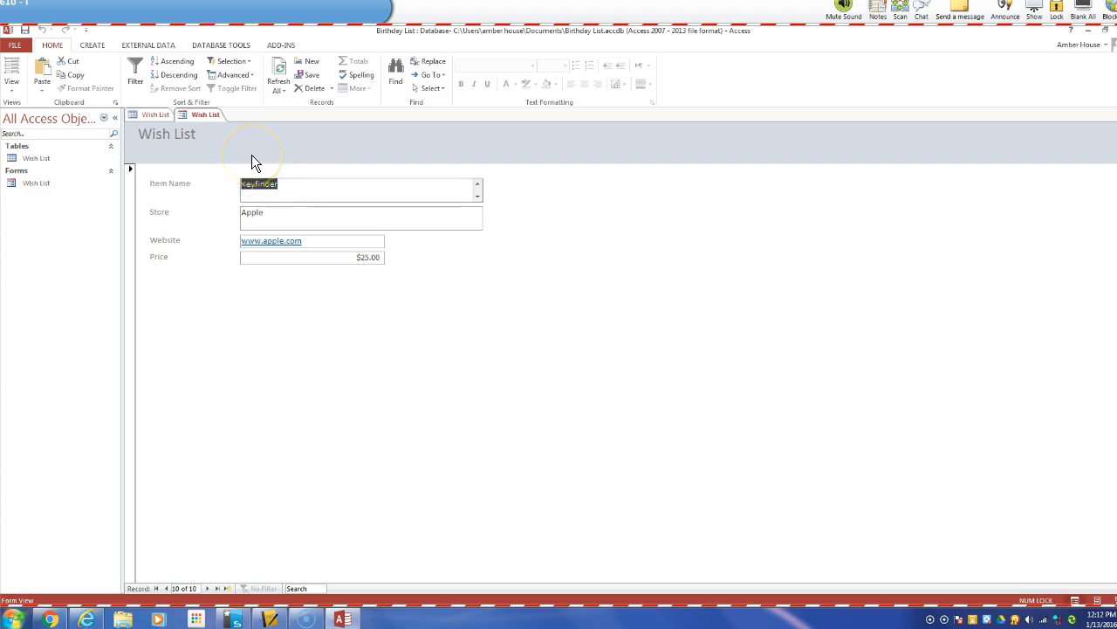
left_click(167, 590)
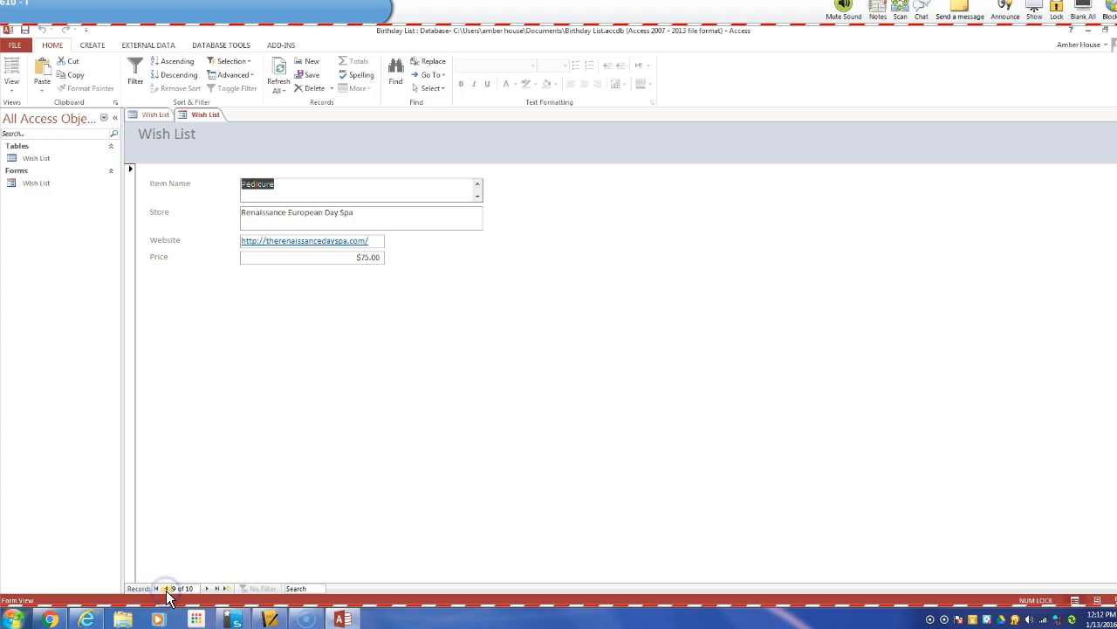
left_click(167, 590)
left_click(166, 590)
left_click(156, 590)
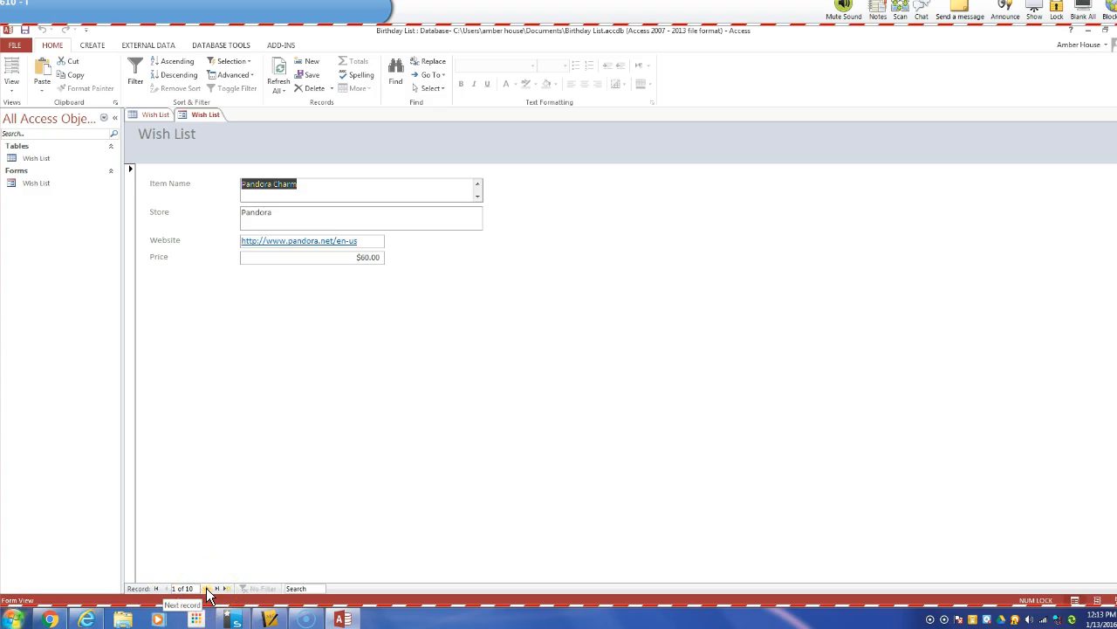
left_click(207, 590)
left_click(208, 590)
left_click(208, 590)
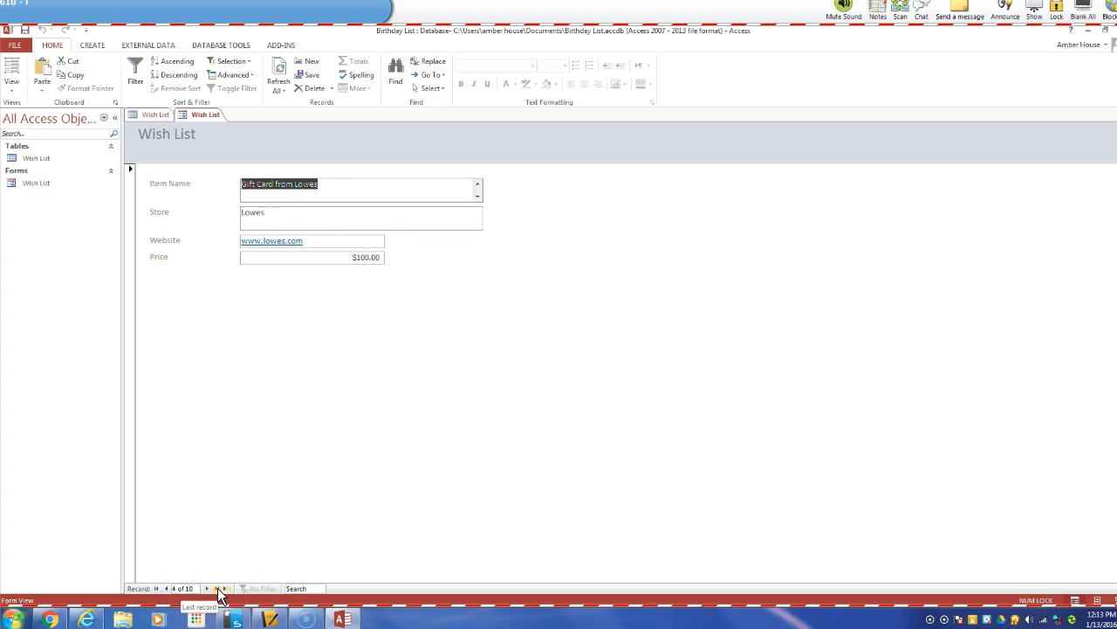
left_click(219, 590)
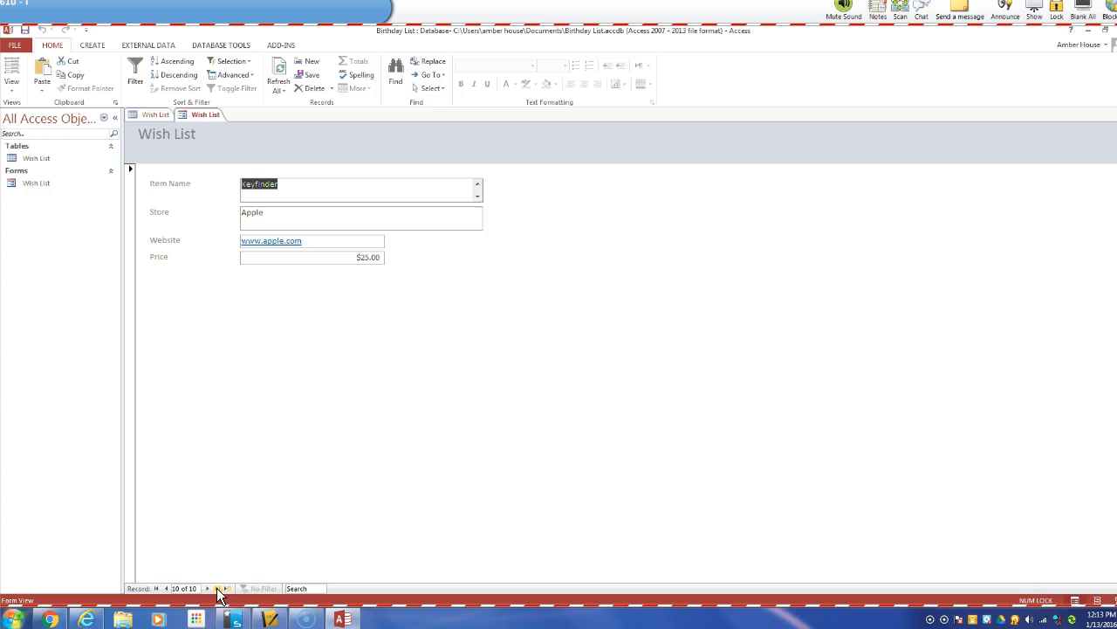
left_click(224, 336)
- Start the Report Wizard on the Wish List table and include the Item Name, Store, Website and Price fields
left_click(94, 44)
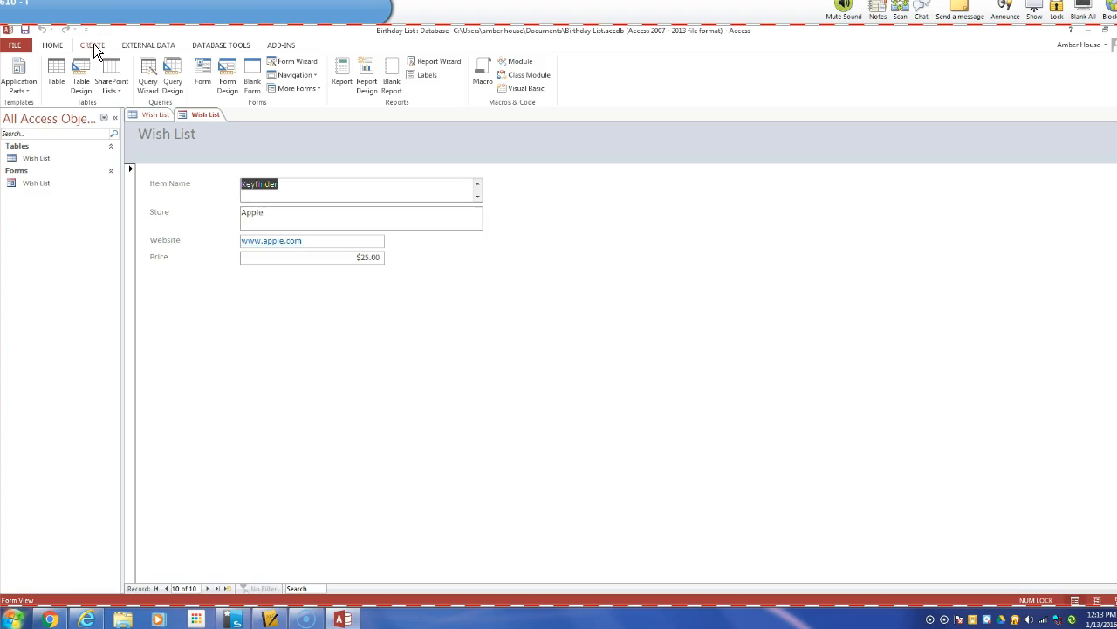
left_click(446, 61)
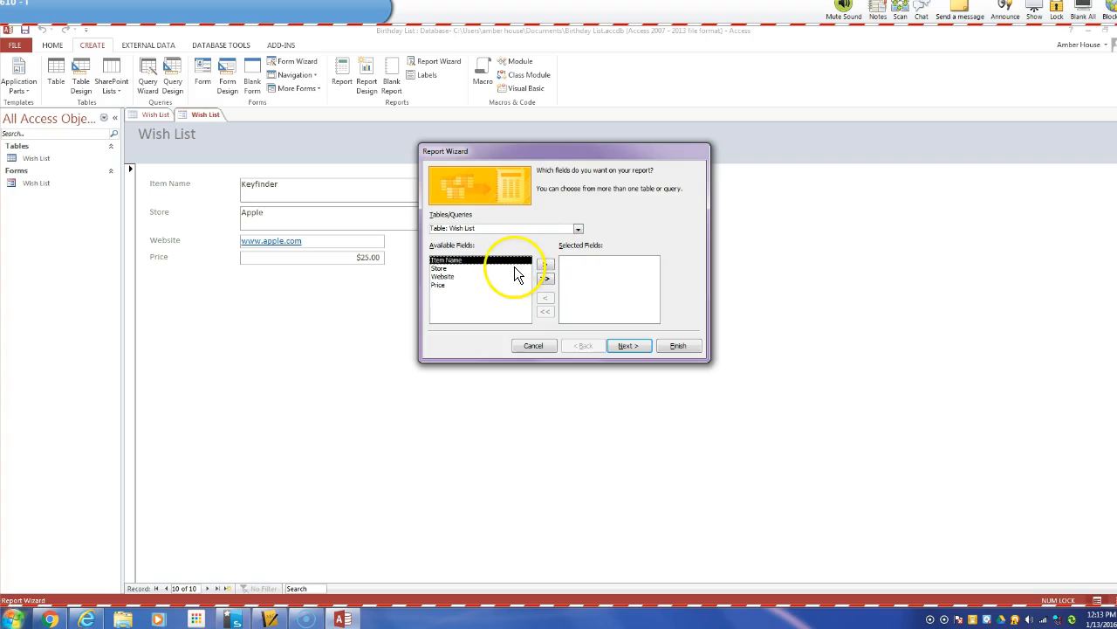
left_click(545, 265)
left_click(545, 266)
left_click(545, 266)
left_click(545, 266)
left_click(640, 345)
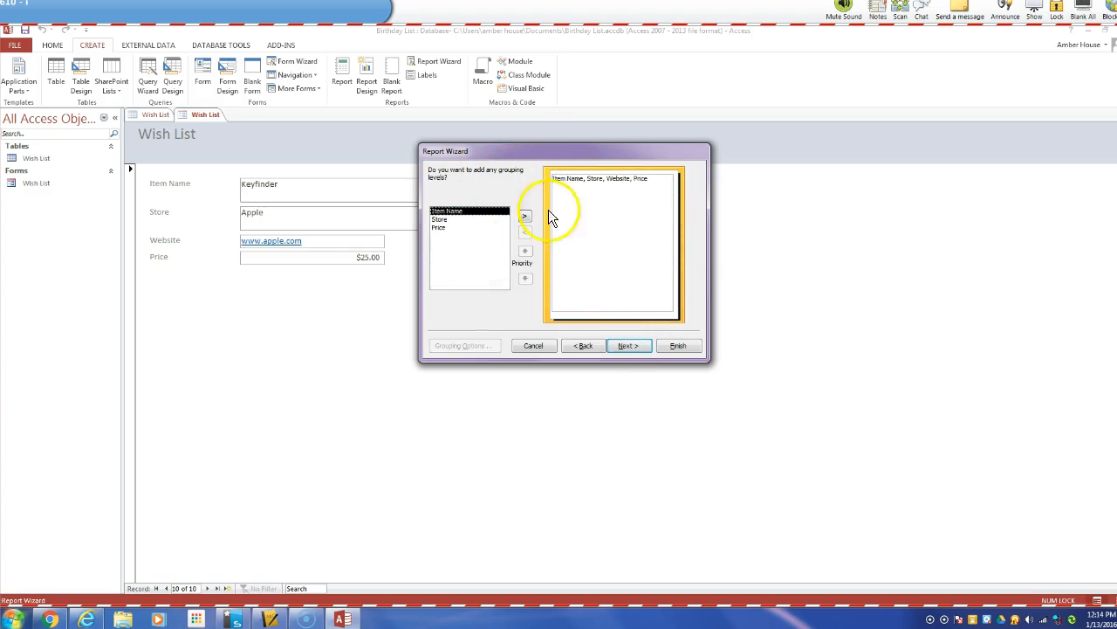
- Leave the report without grouping levels and sort its records by Price in ascending order
left_click(631, 345)
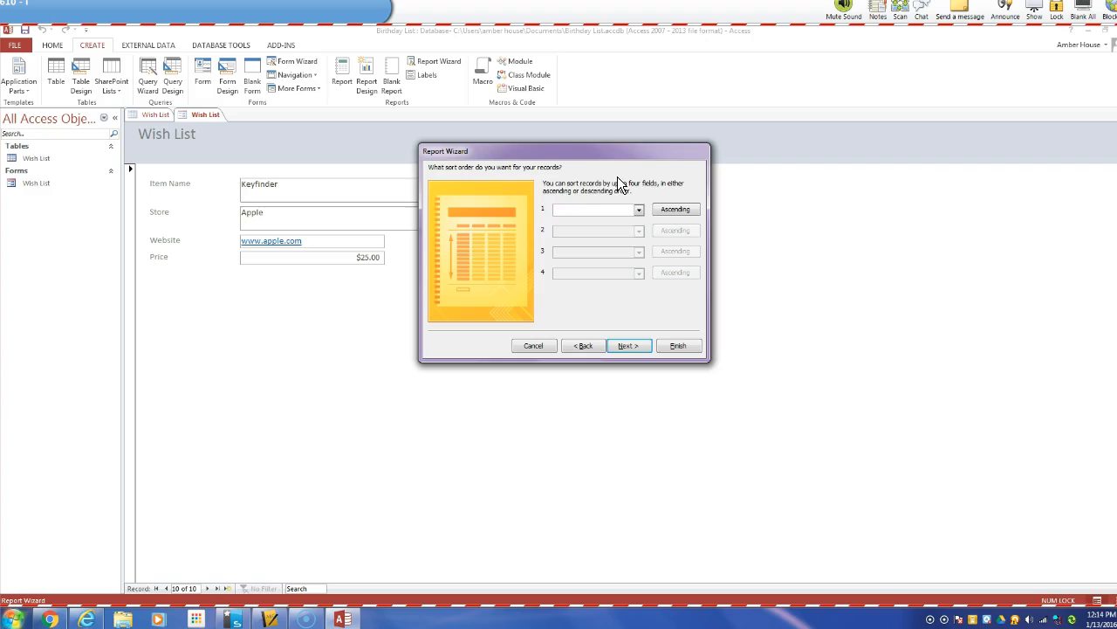
left_click(640, 210)
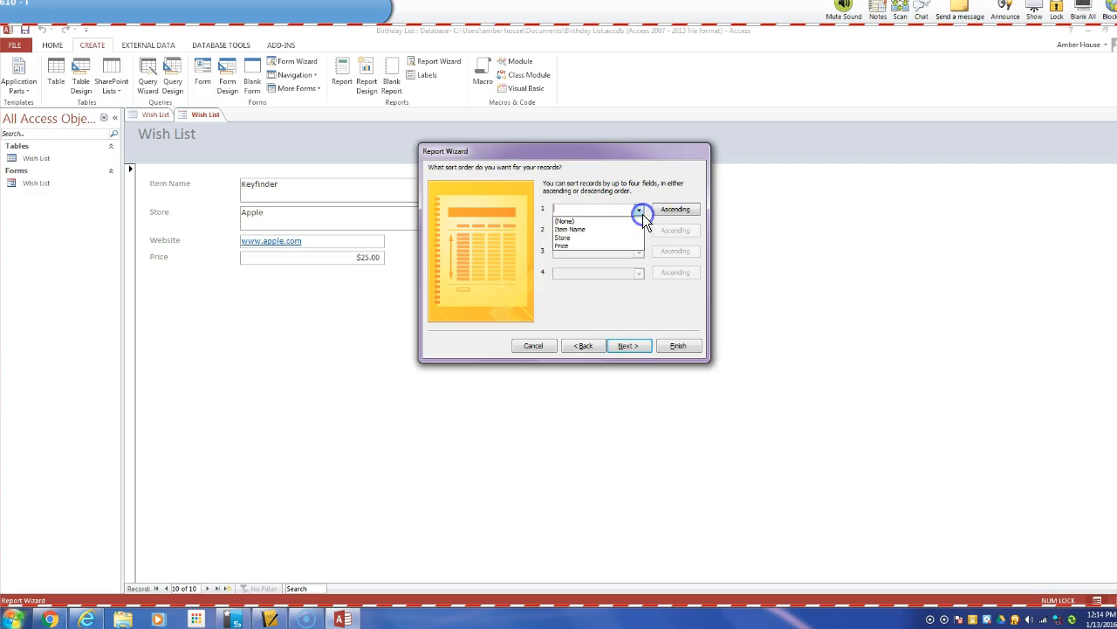
left_click(578, 248)
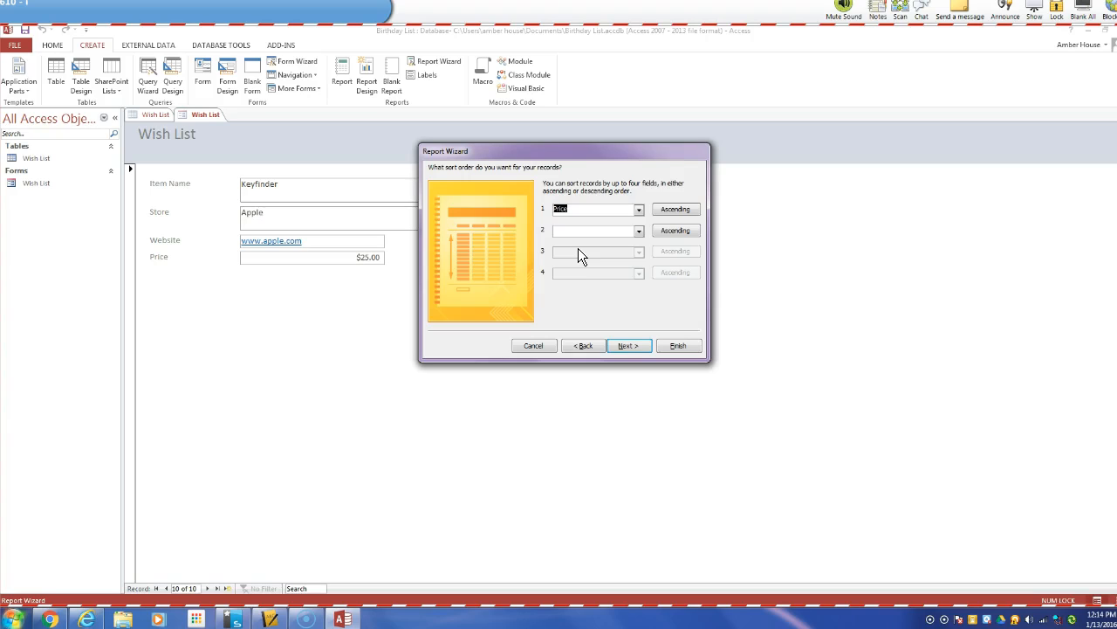
left_click(687, 210)
left_click(648, 347)
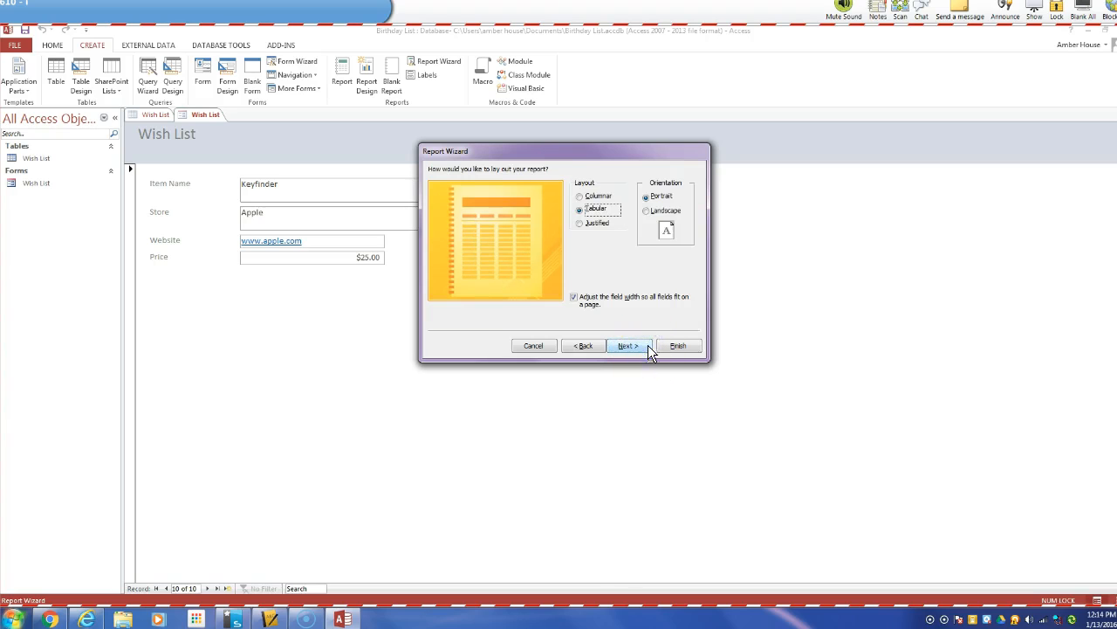
- Lay out the report as Tabular with Landscape orientation
left_click(593, 211)
left_click(654, 212)
left_click(630, 346)
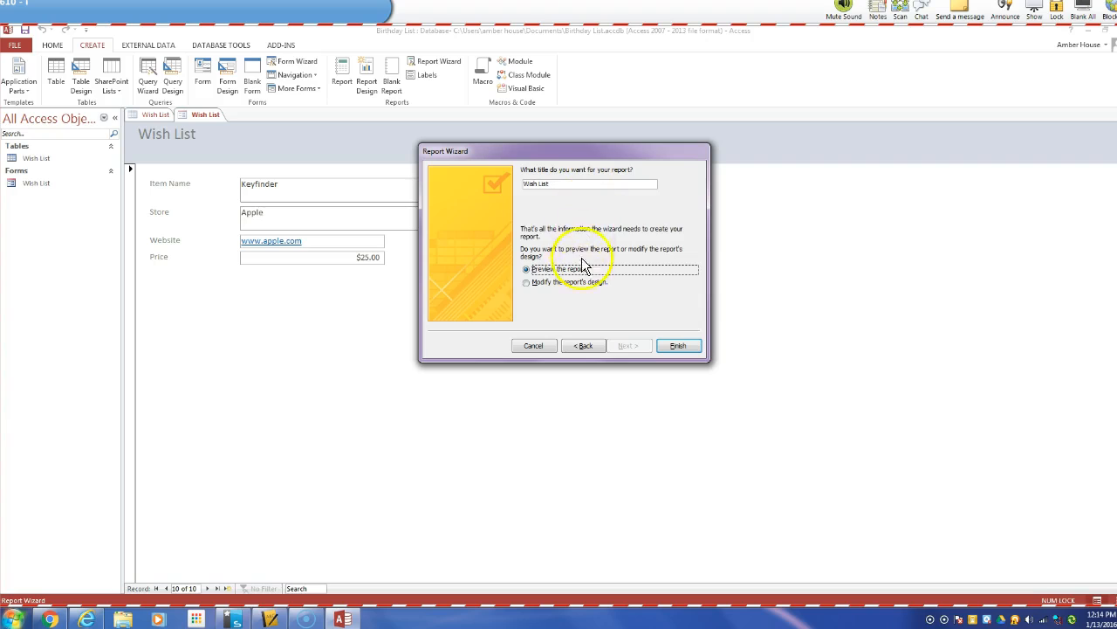
- Title the report Birthday Wish List and finish the wizard so that the report opens in preview
left_click(526, 185)
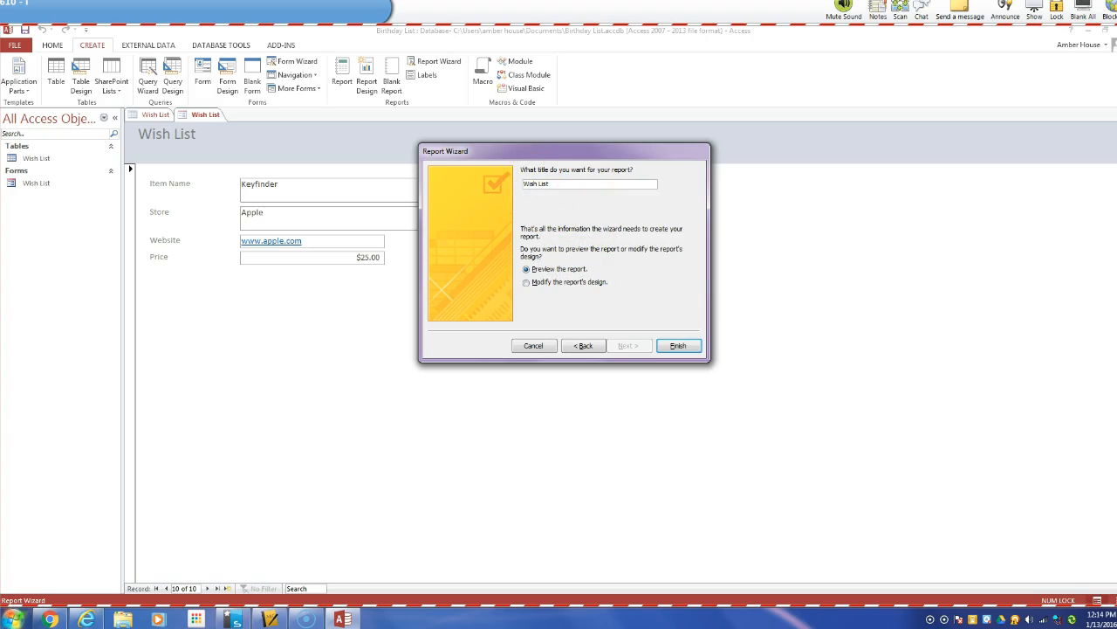
type("Birthday")
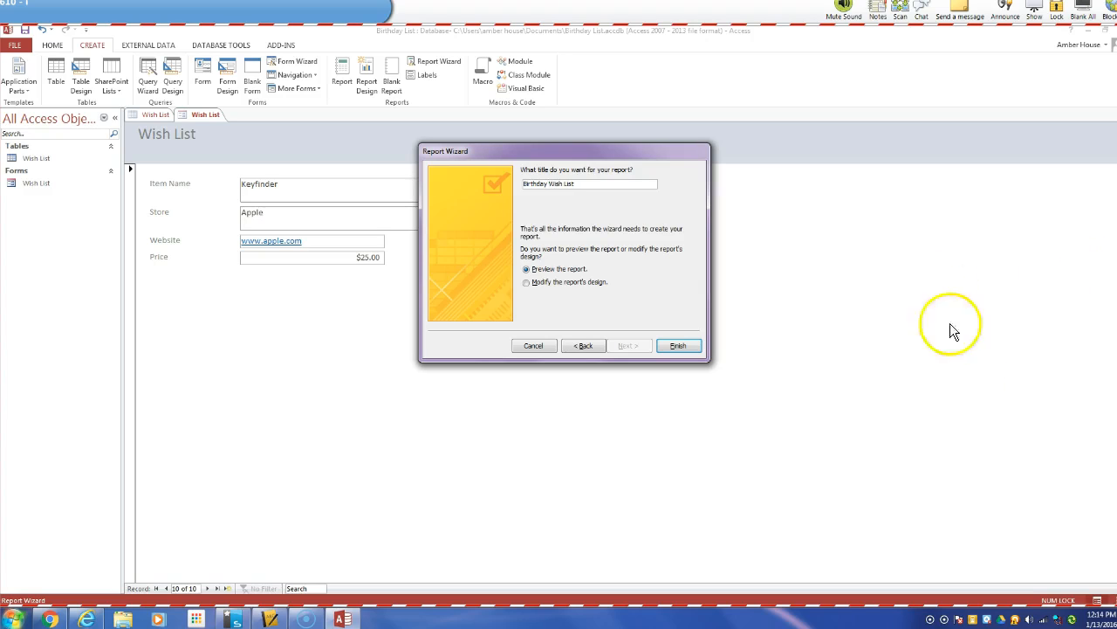
left_click(679, 347)
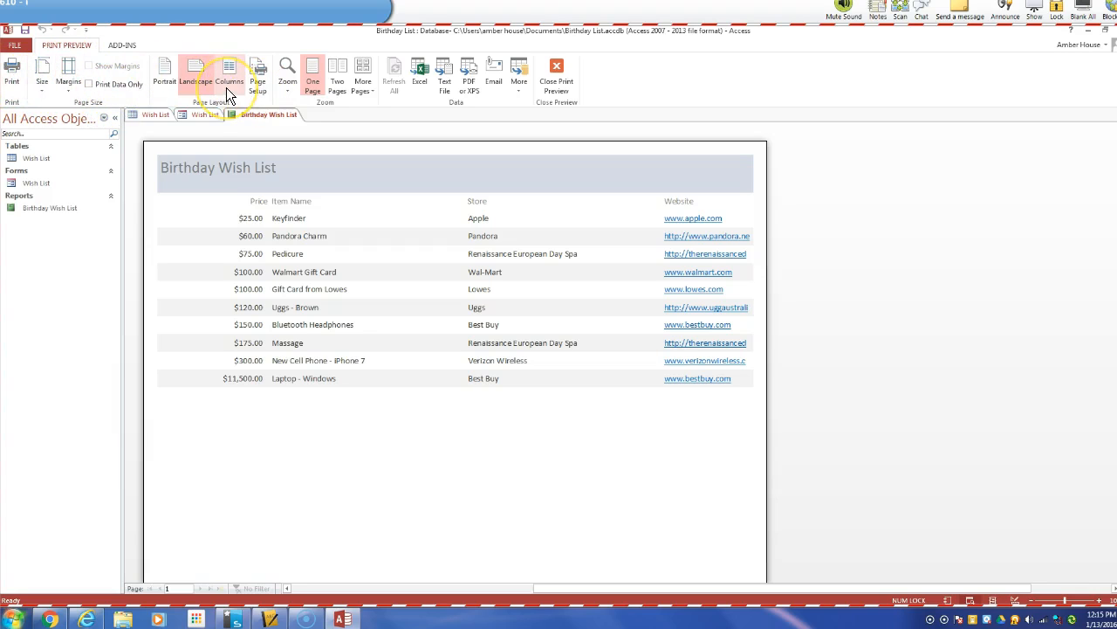
- Review the report's Page Setup, covering its margins, page and column settings, and accept it without changes
left_click(257, 84)
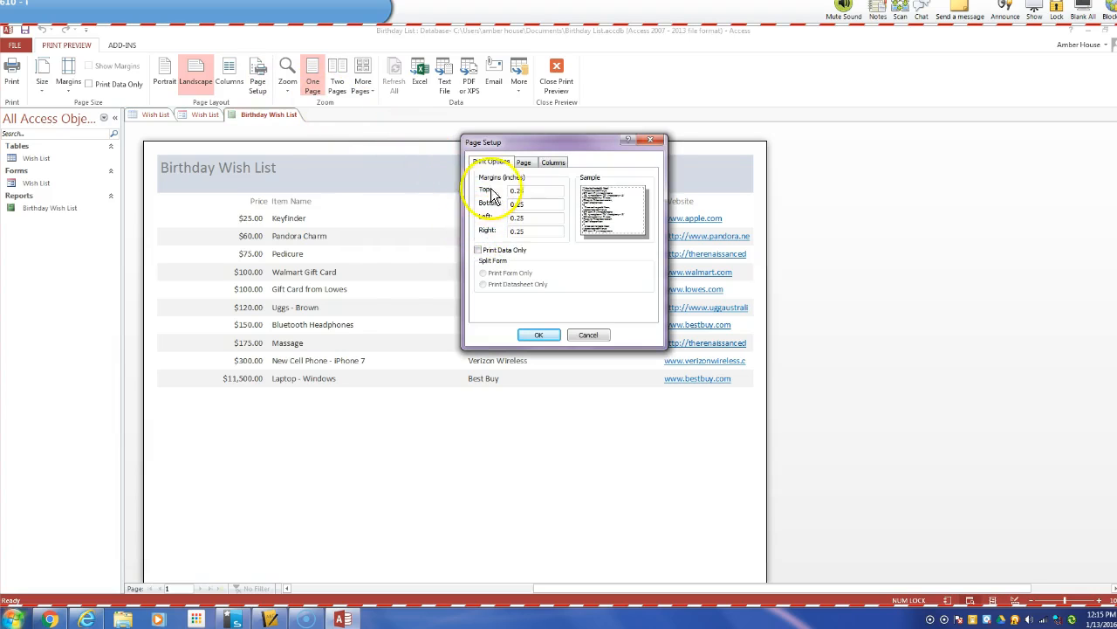
left_click(524, 163)
left_click(552, 163)
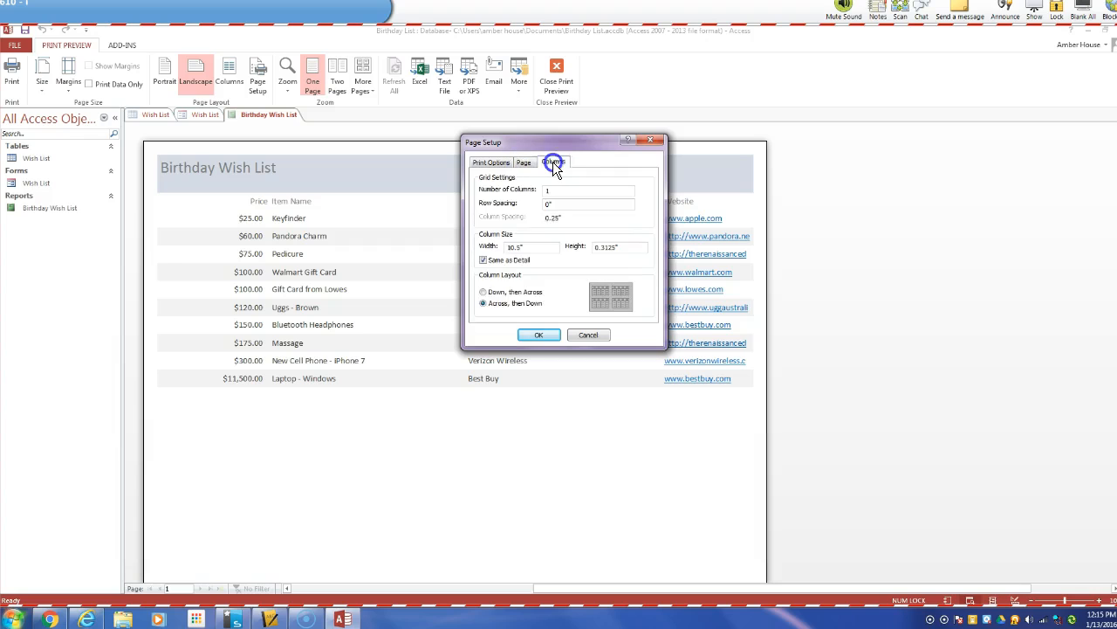
left_click(557, 205)
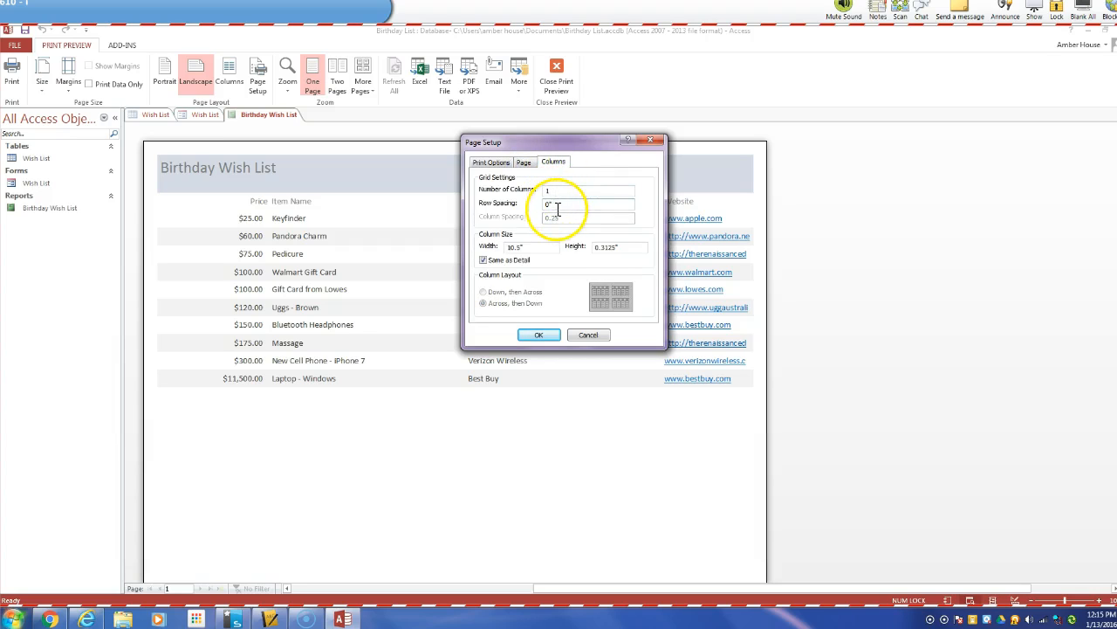
left_click(510, 261)
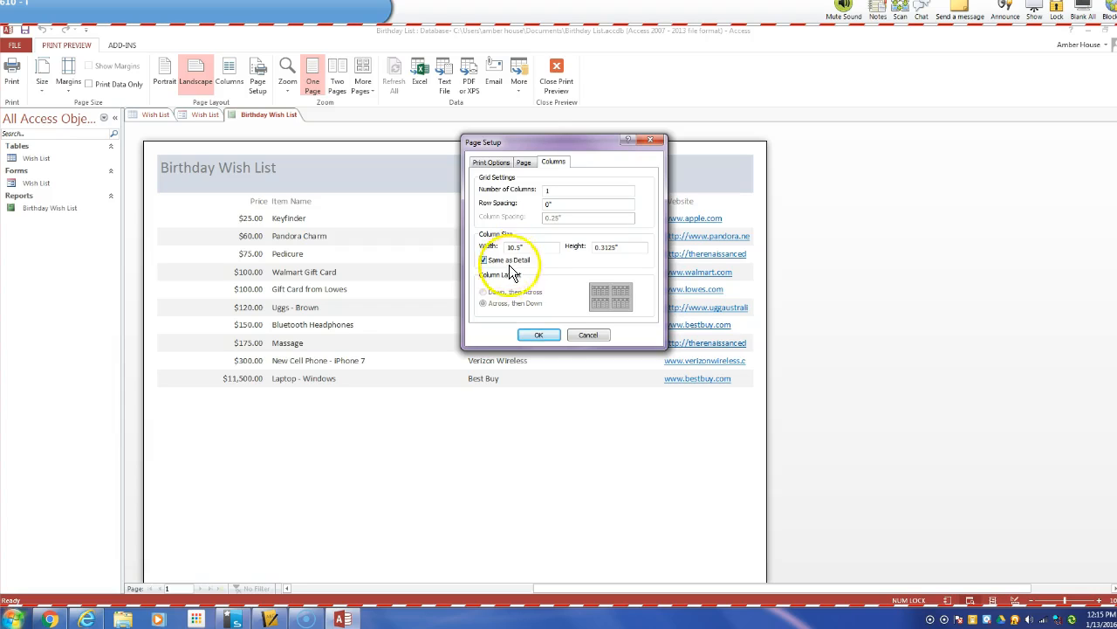
left_click(539, 334)
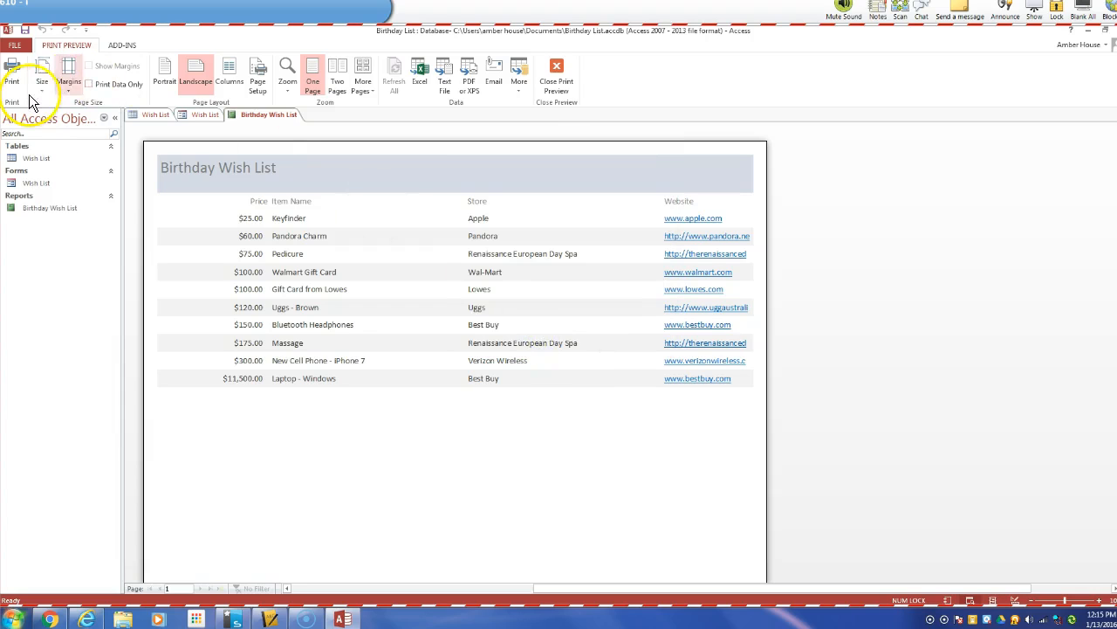
- Examine the report preview and its column, page and print option settings in Page Setup, and accept the dialog without changing them
left_click(249, 207)
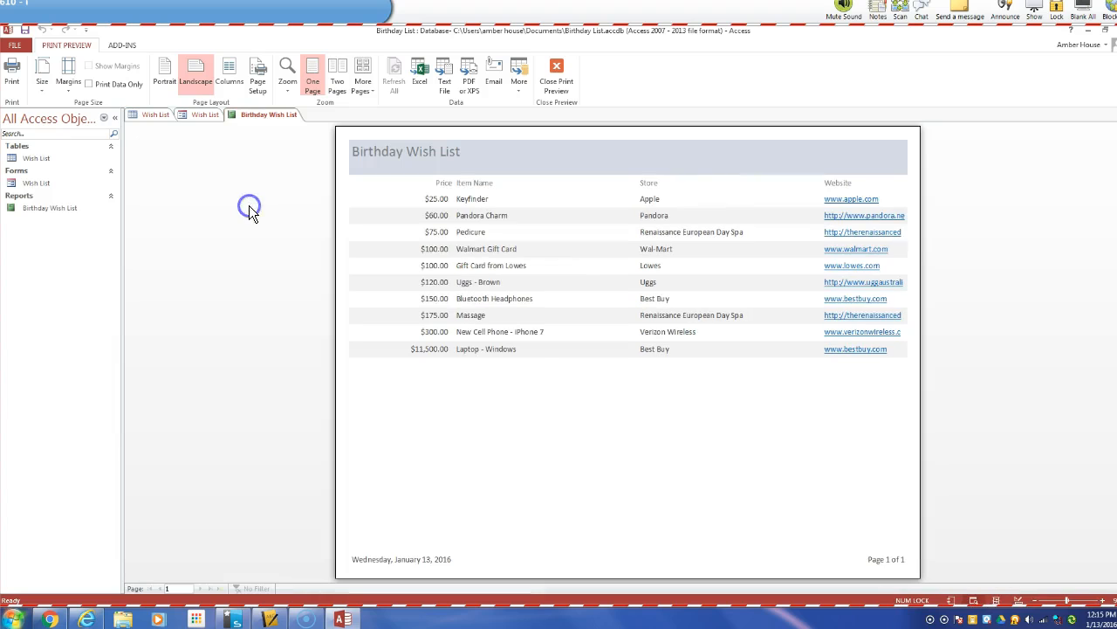
left_click(443, 289)
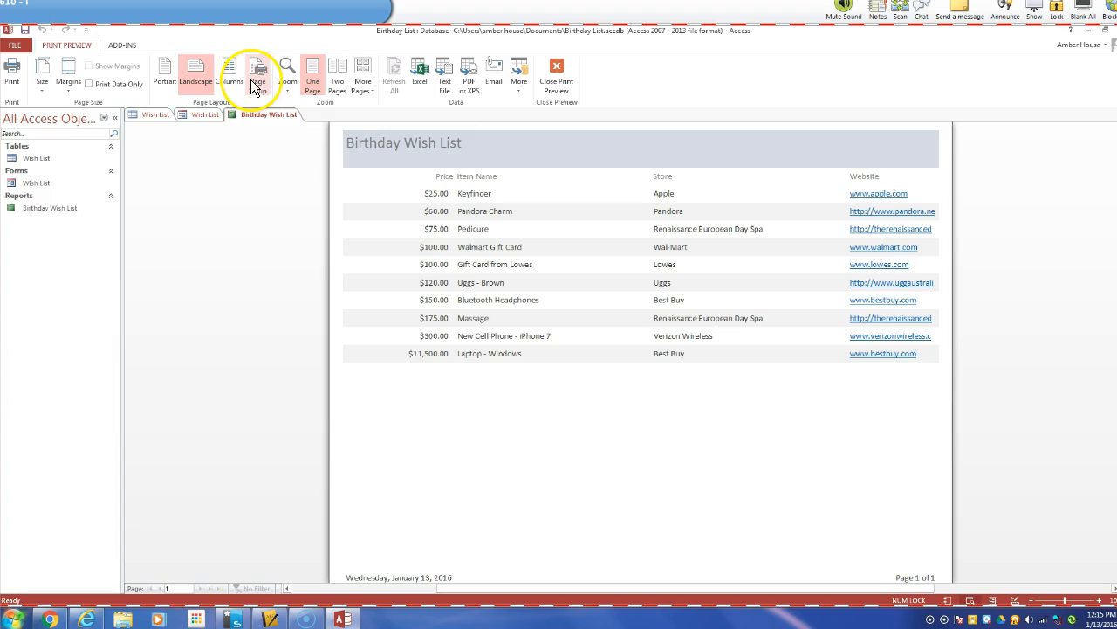
left_click(233, 78)
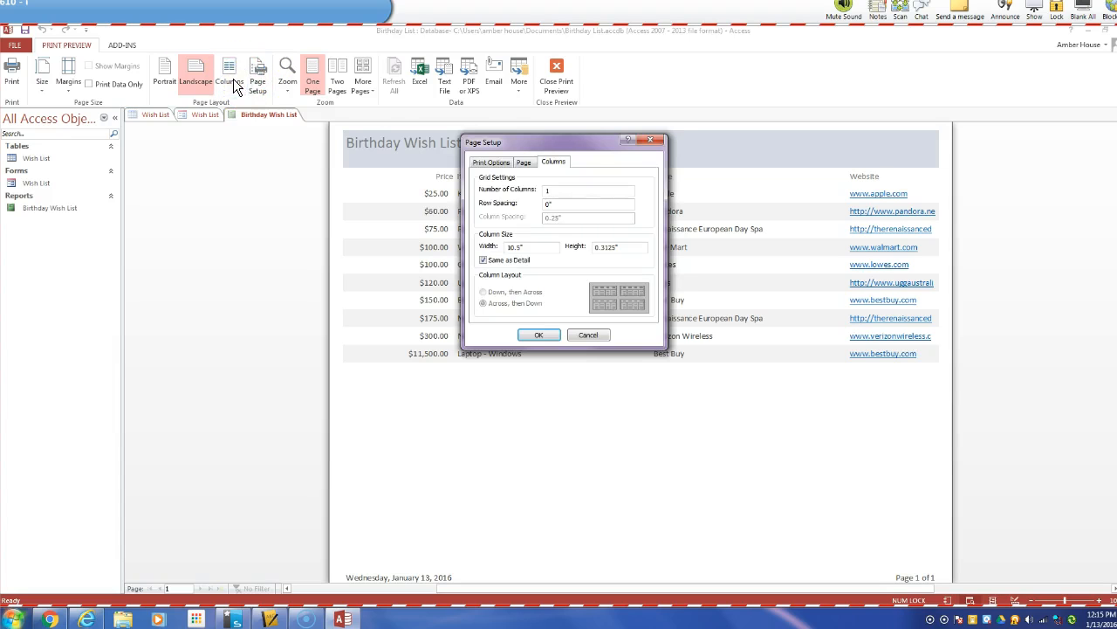
left_click(524, 162)
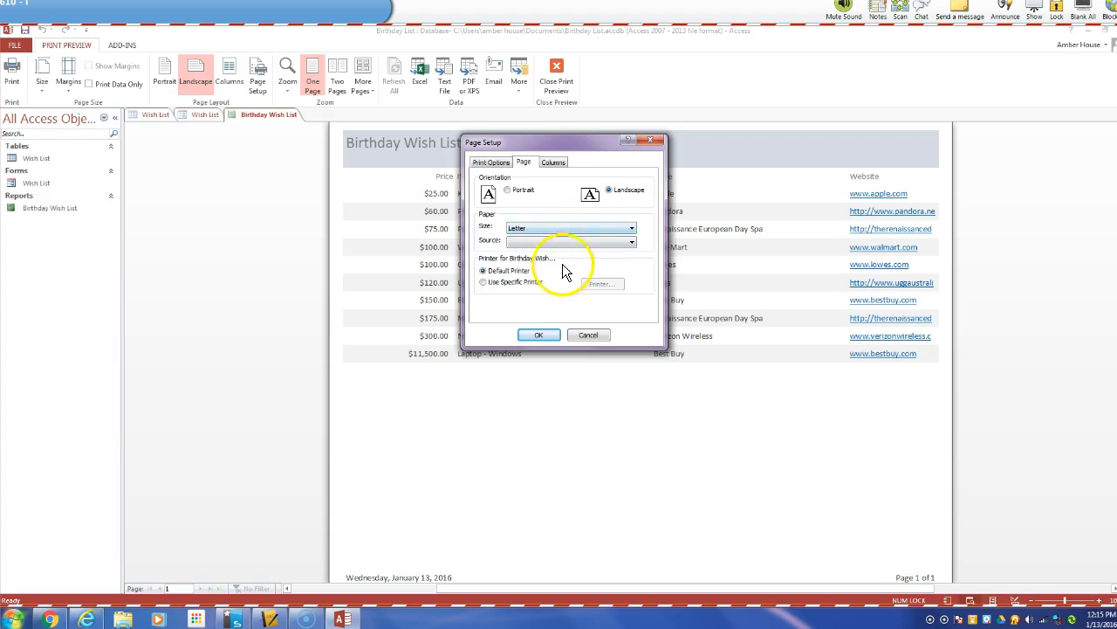
left_click(555, 162)
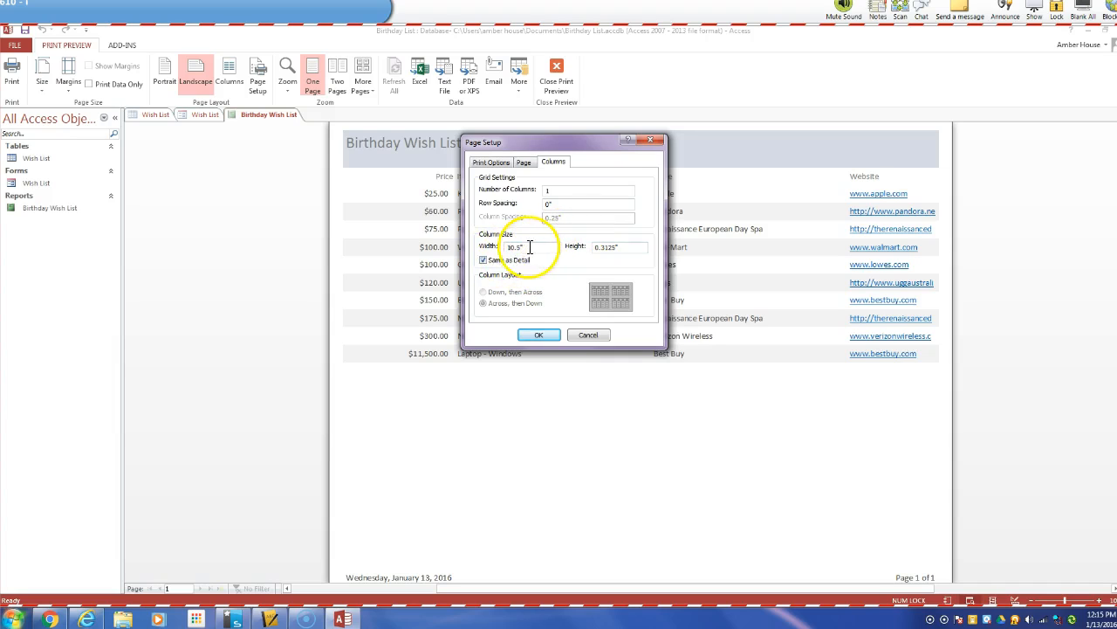
left_click(483, 260)
left_click(484, 261)
left_click(492, 163)
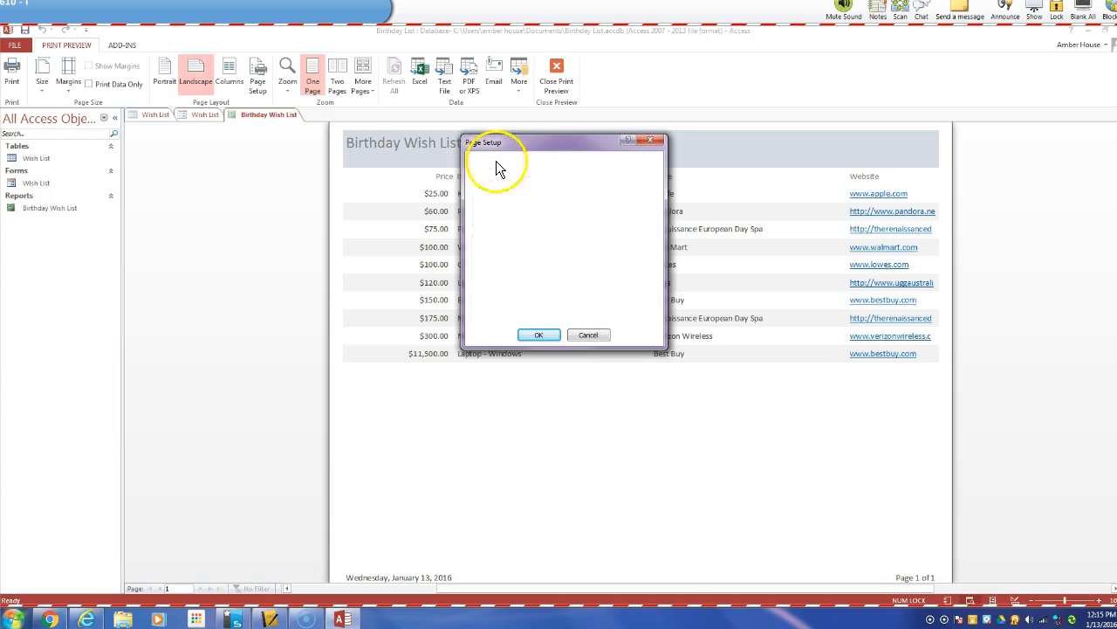
left_click(552, 335)
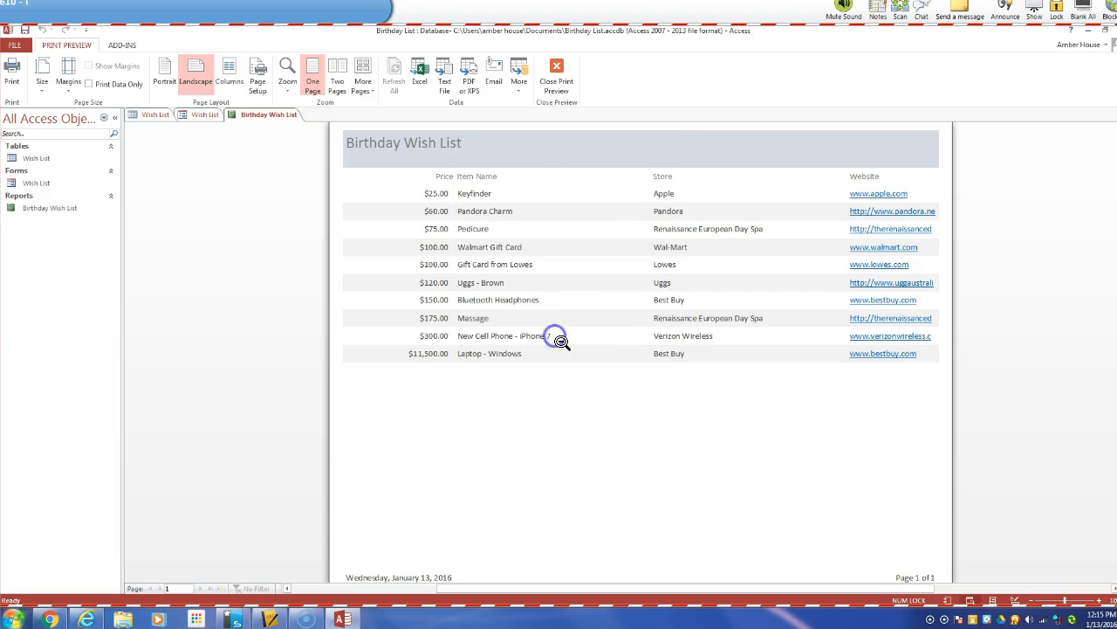
- Reopen the report's print preview and try the Print Data Only display on and off
left_click(15, 44)
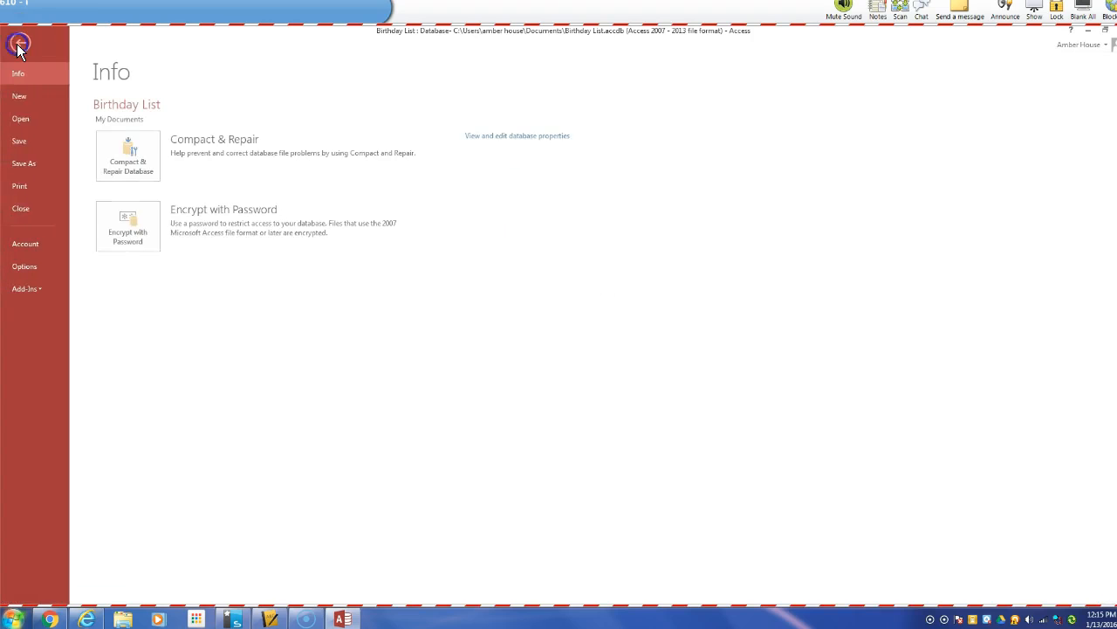
left_click(31, 192)
left_click(158, 229)
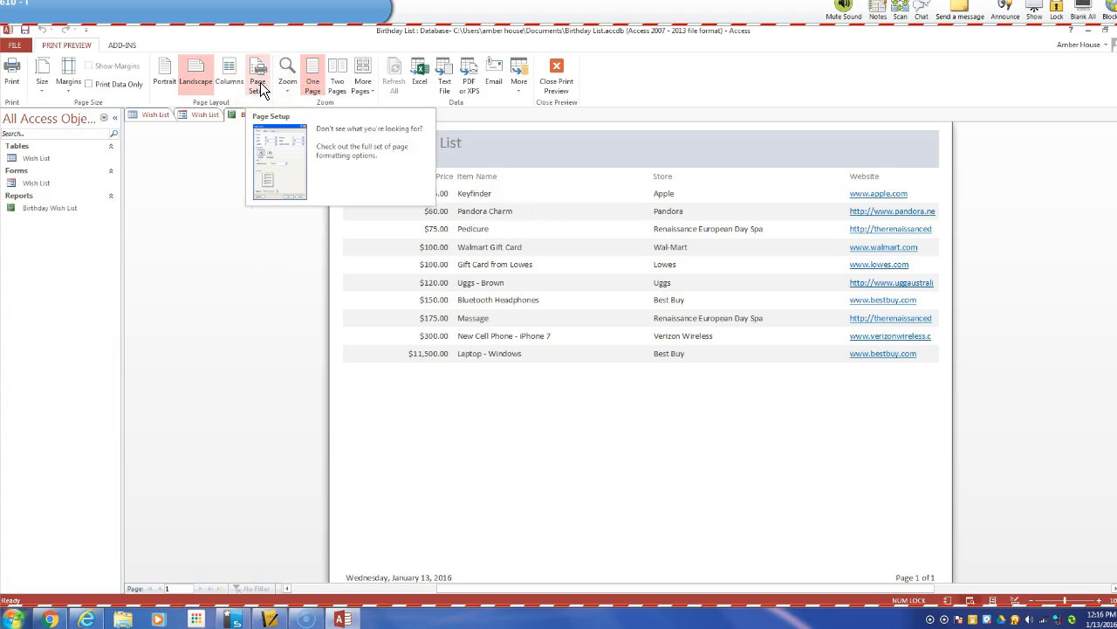
left_click(104, 85)
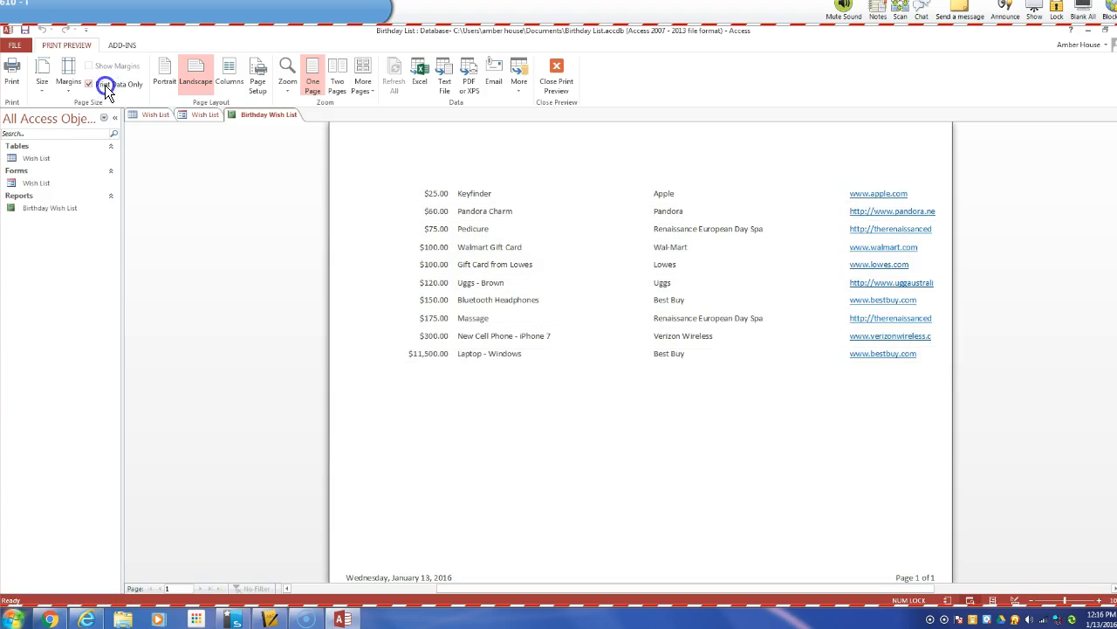
left_click(105, 85)
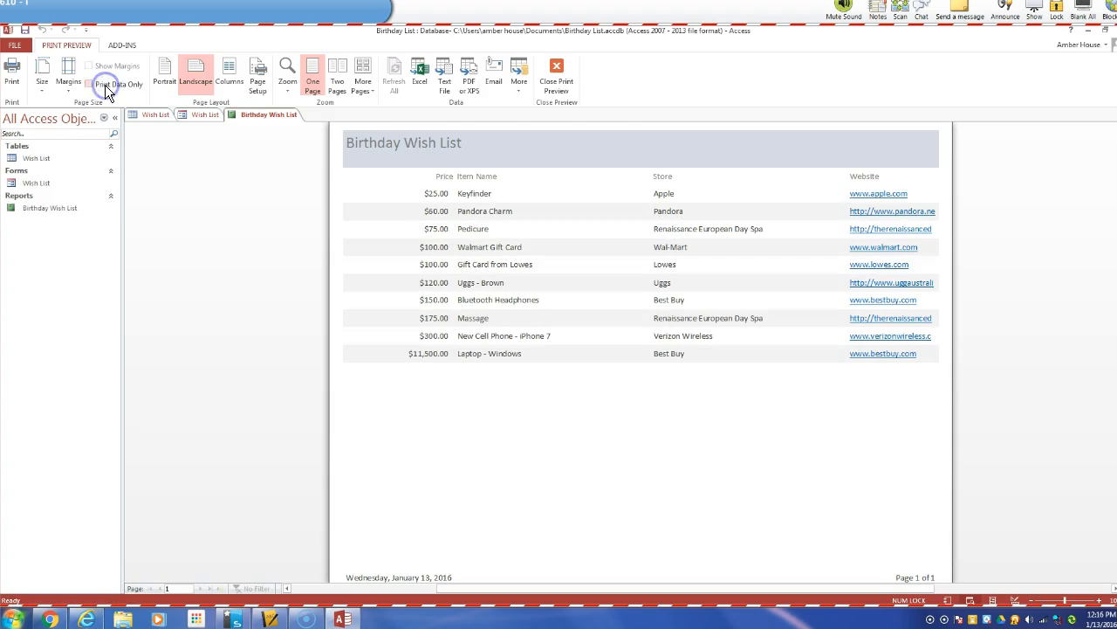
- Try to set the report's column width to 5 in Page Setup with Same as Detail turned off
left_click(263, 87)
left_click(555, 167)
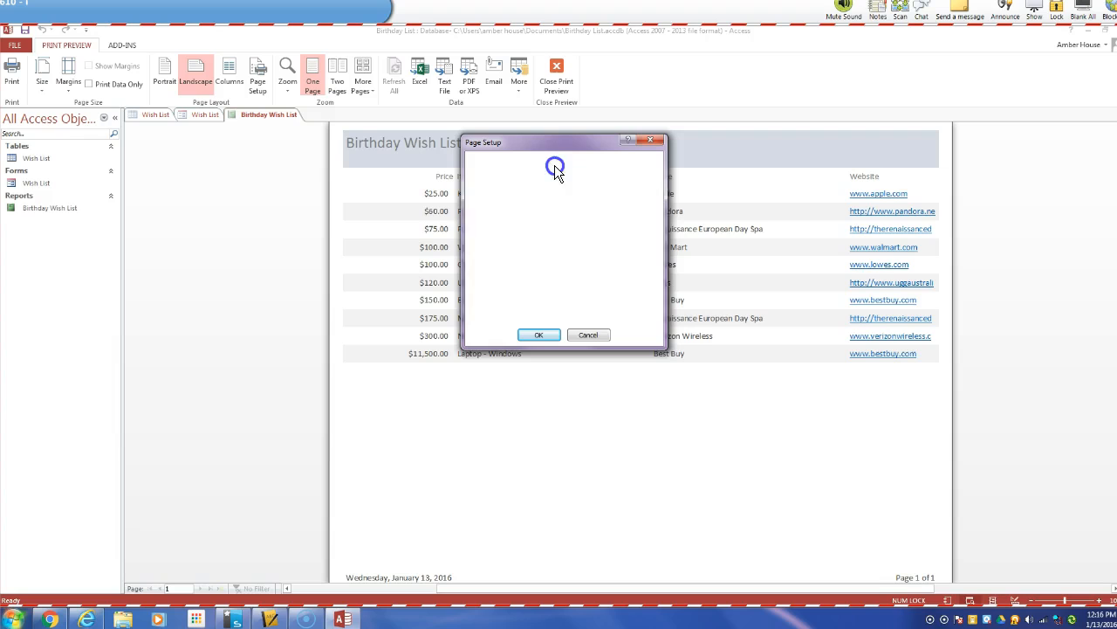
left_click(483, 261)
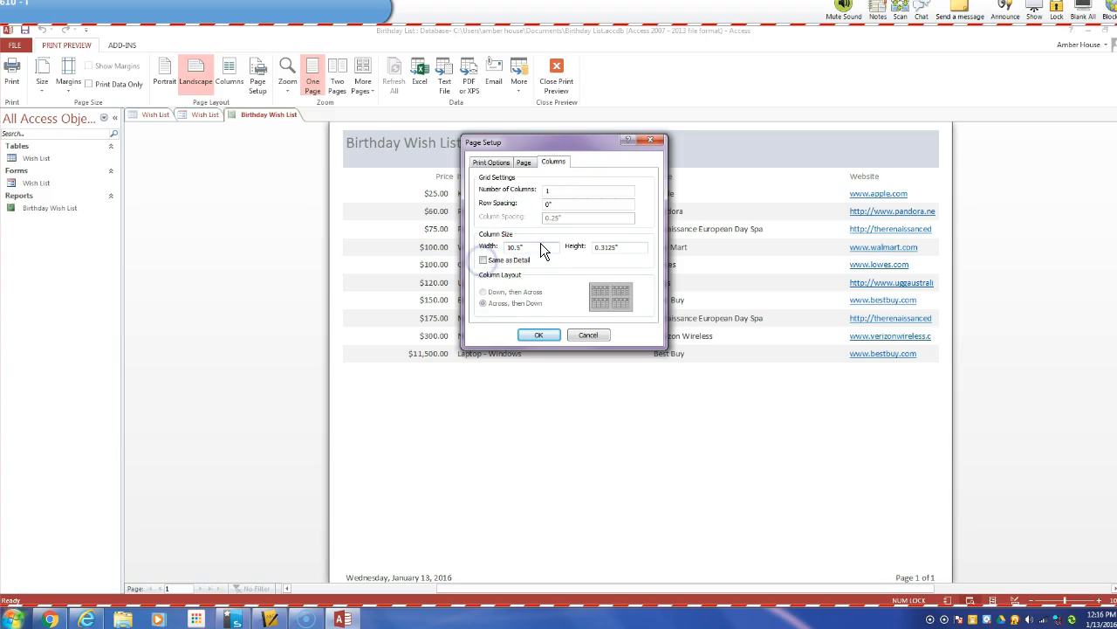
double_click(511, 248)
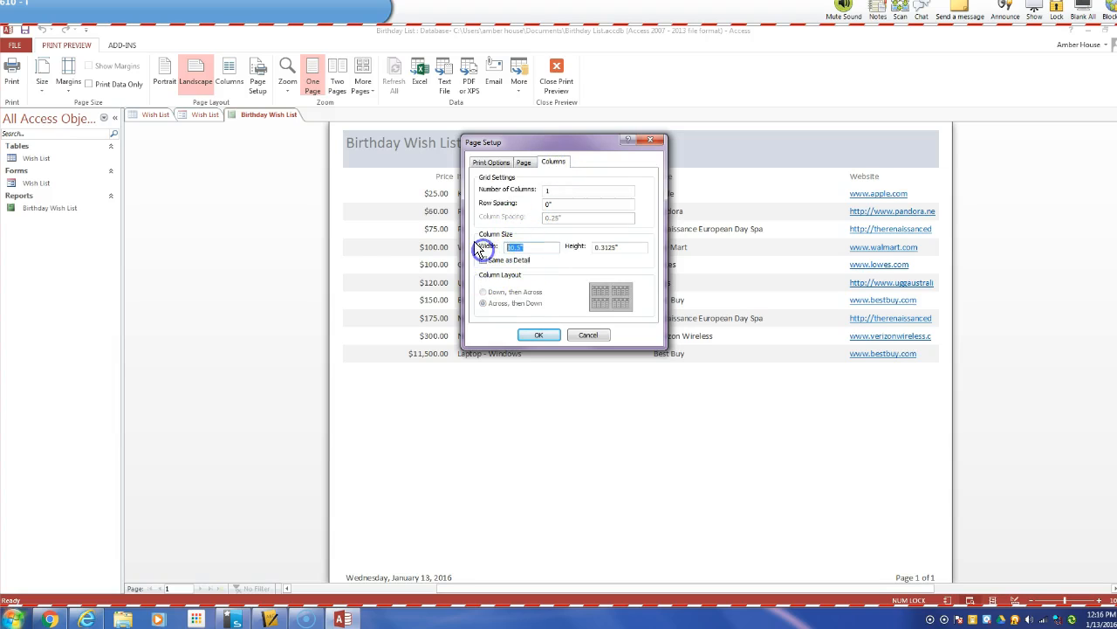
type("5.")
left_click(538, 334)
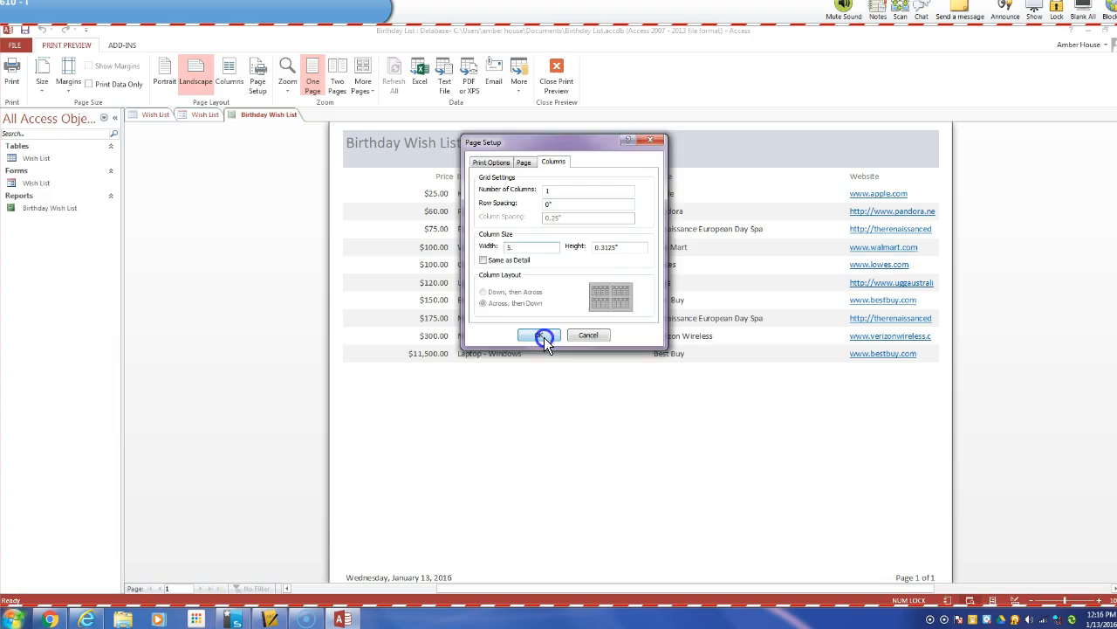
left_click(571, 346)
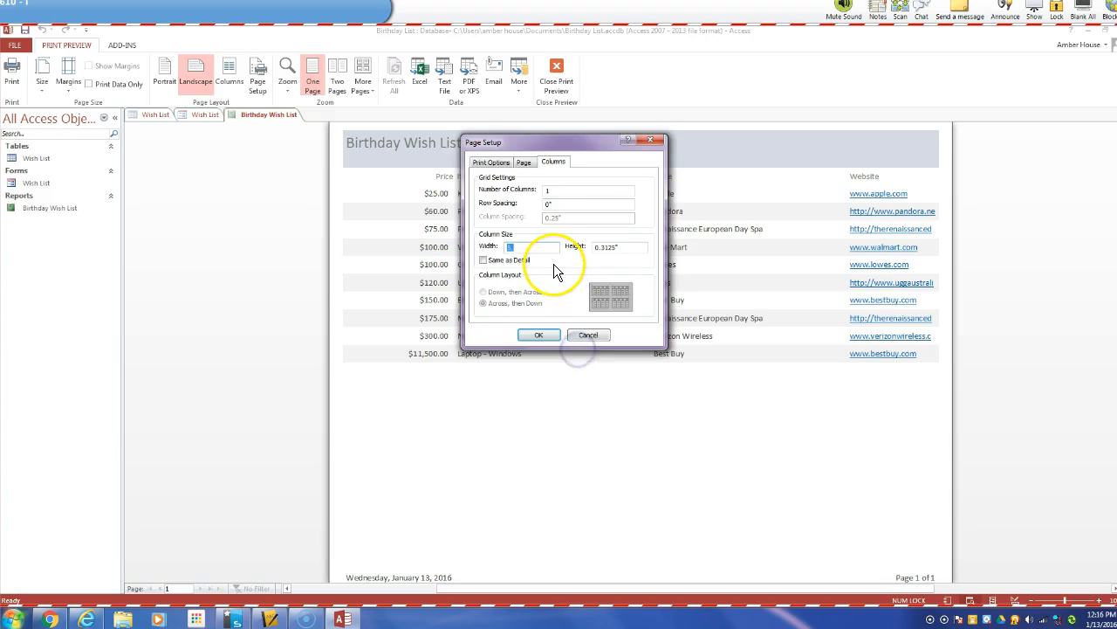
type("5")
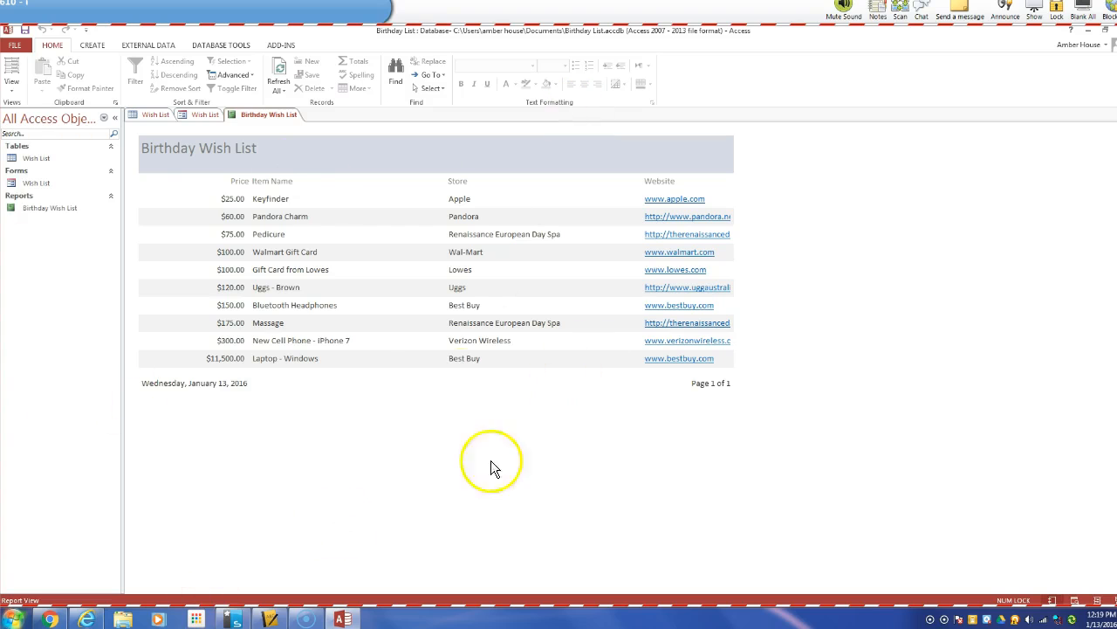
- Open the report in Design View and narrow the Item Name detail field to about 2.5 inches
left_click(13, 84)
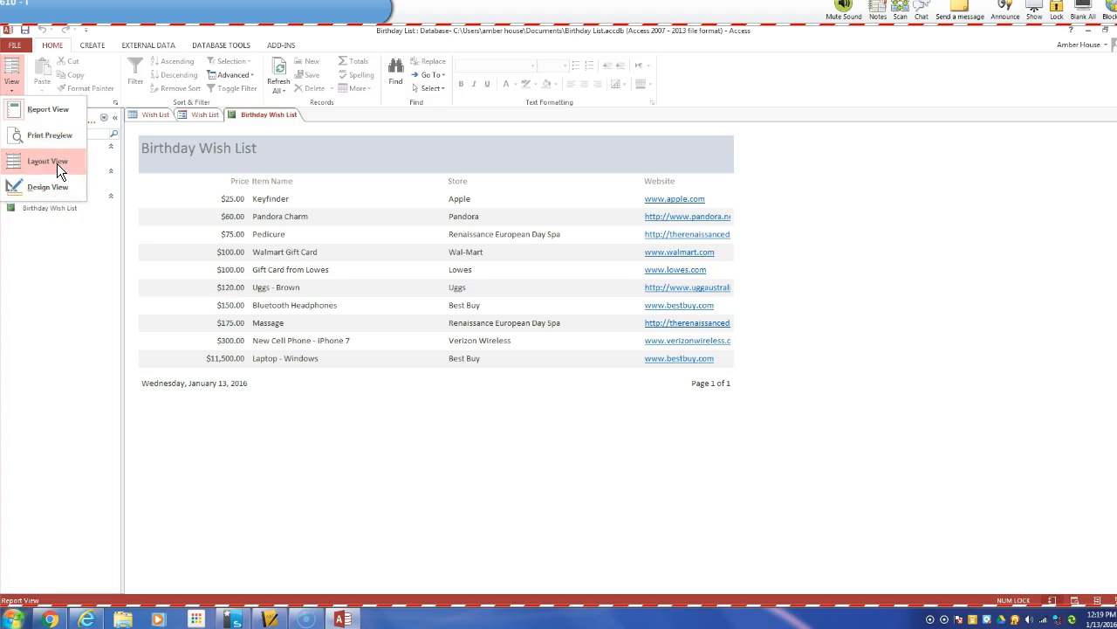
left_click(61, 185)
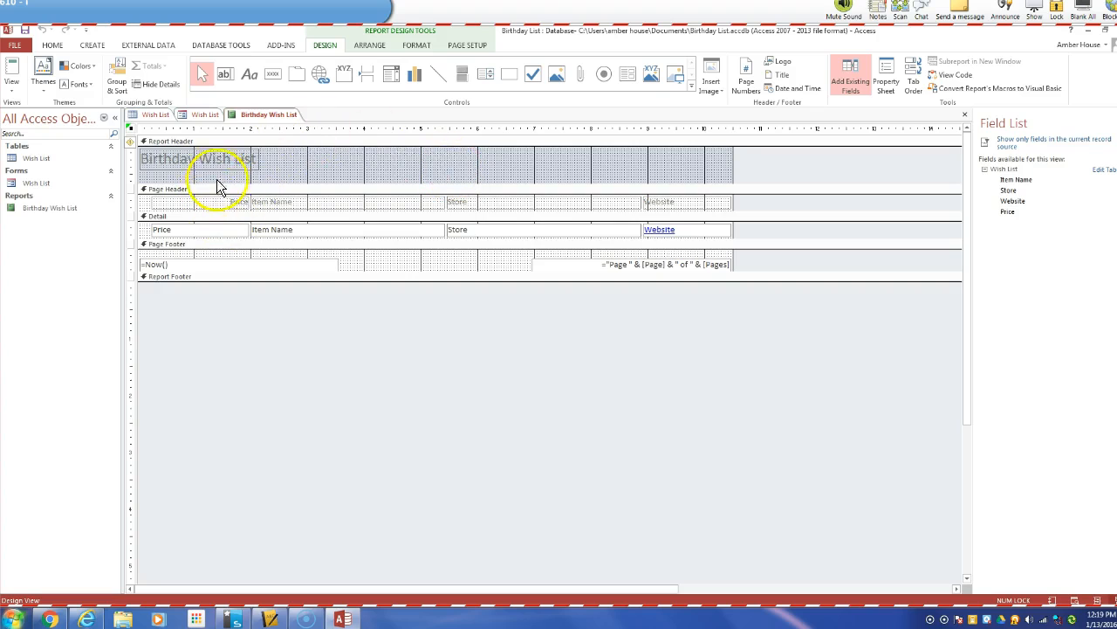
left_click(328, 264)
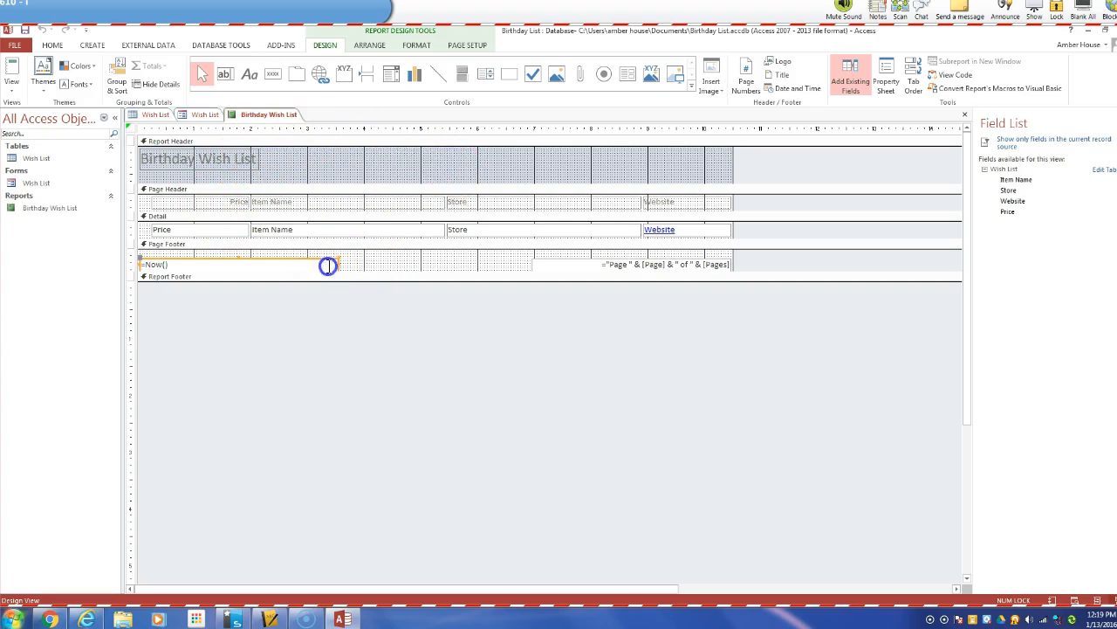
left_click(230, 228)
left_click(348, 226)
left_click_drag(444, 229, 386, 232)
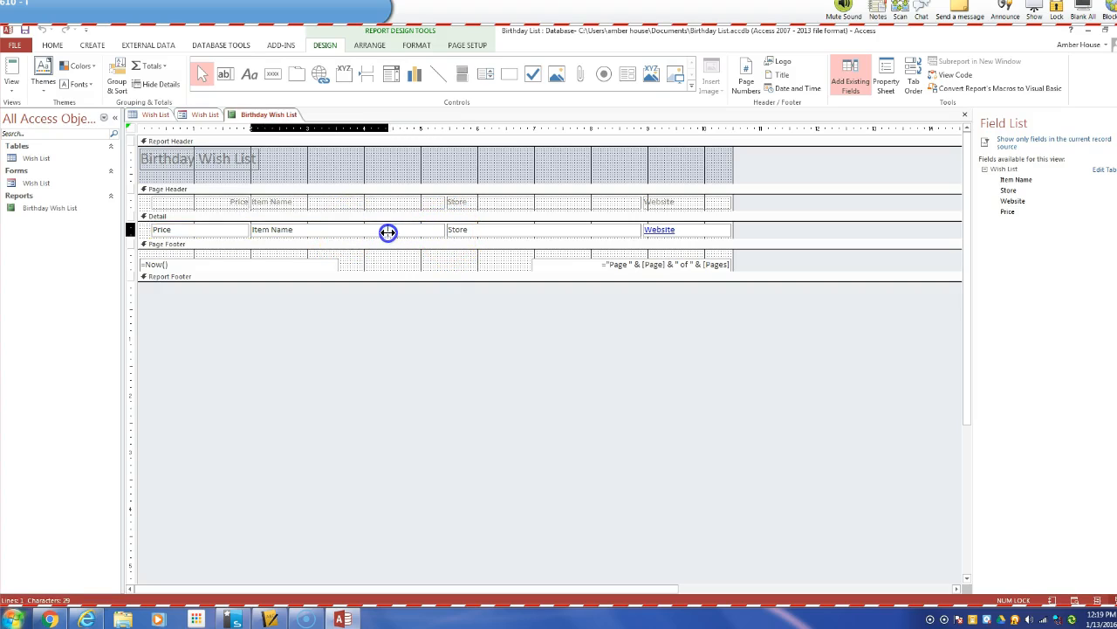
left_click_drag(388, 232, 388, 232)
- Move the Store detail field beside Item Name, narrow it to about 2.9 inches, and try to move the Website field towards it
left_click_drag(543, 227, 489, 226)
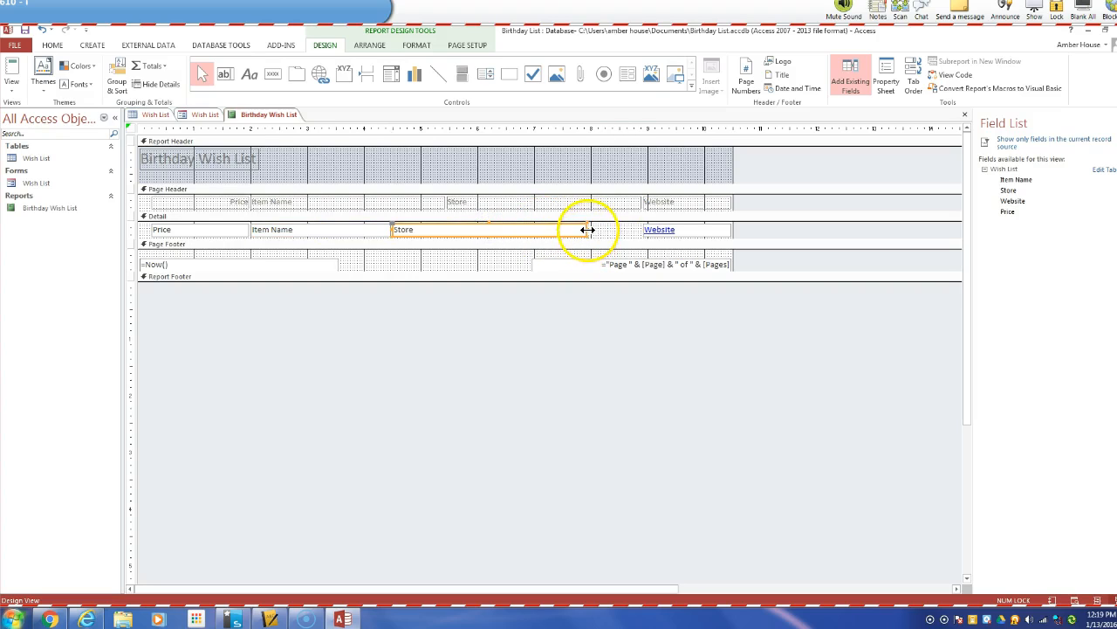
left_click_drag(588, 230, 557, 233)
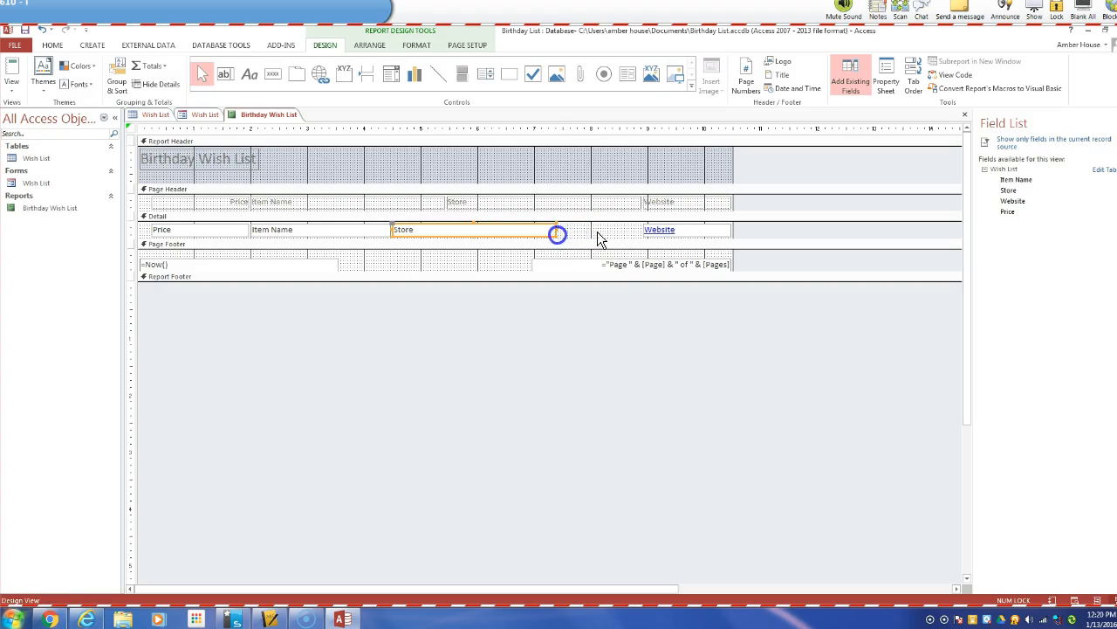
left_click(653, 227)
left_click_drag(656, 229, 601, 227)
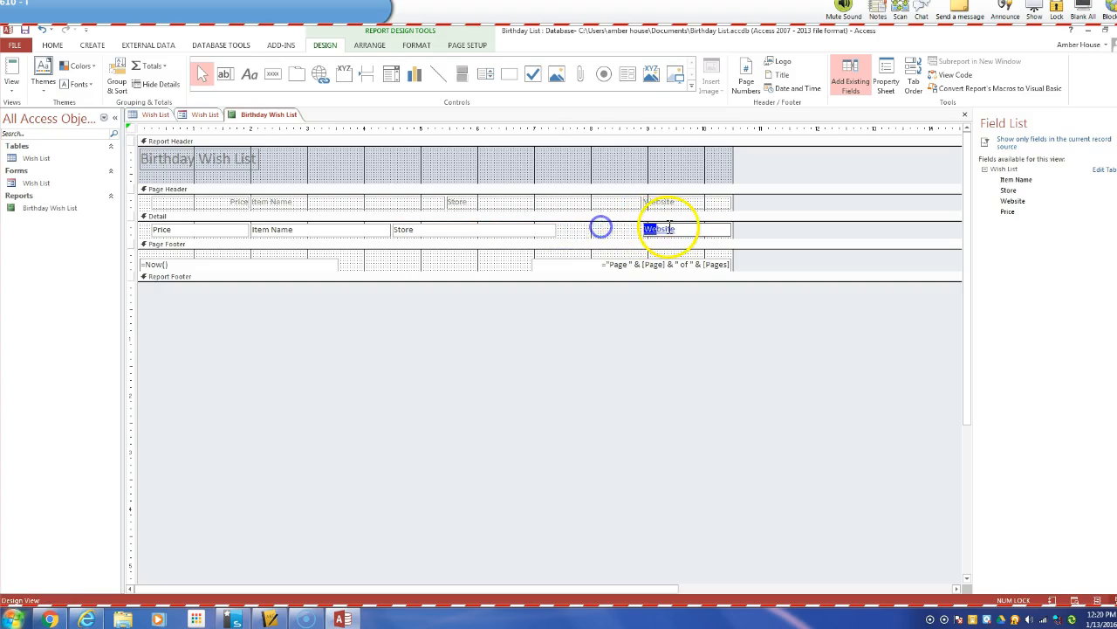
left_click(625, 367)
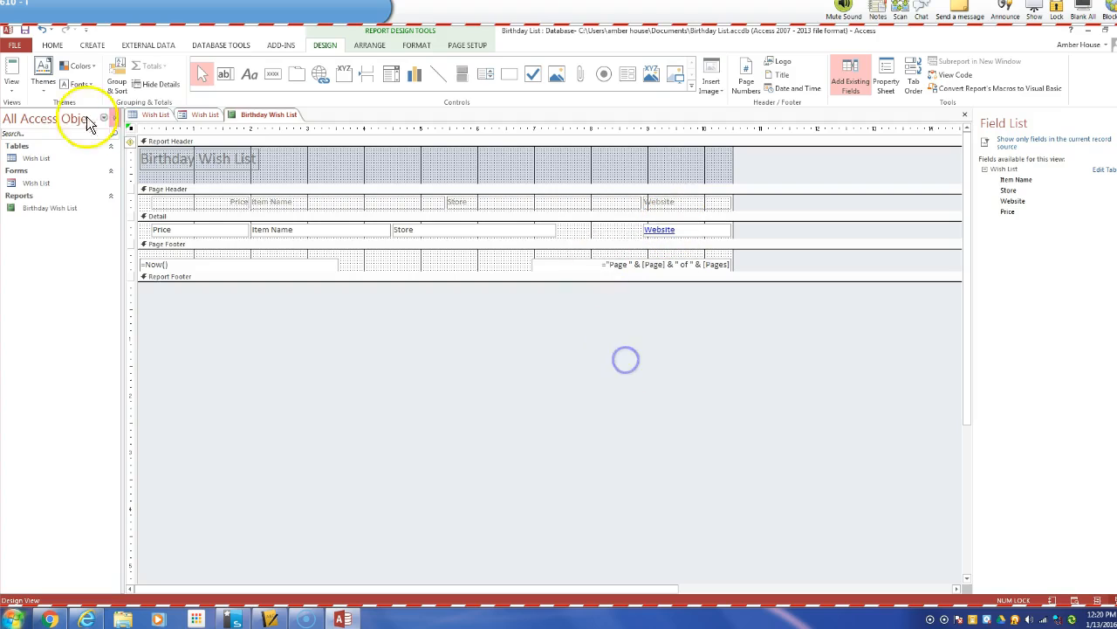
- Undo the resizing and moving of the Item Name and Store detail fields and display the report in Report View
left_click(46, 31)
left_click(47, 32)
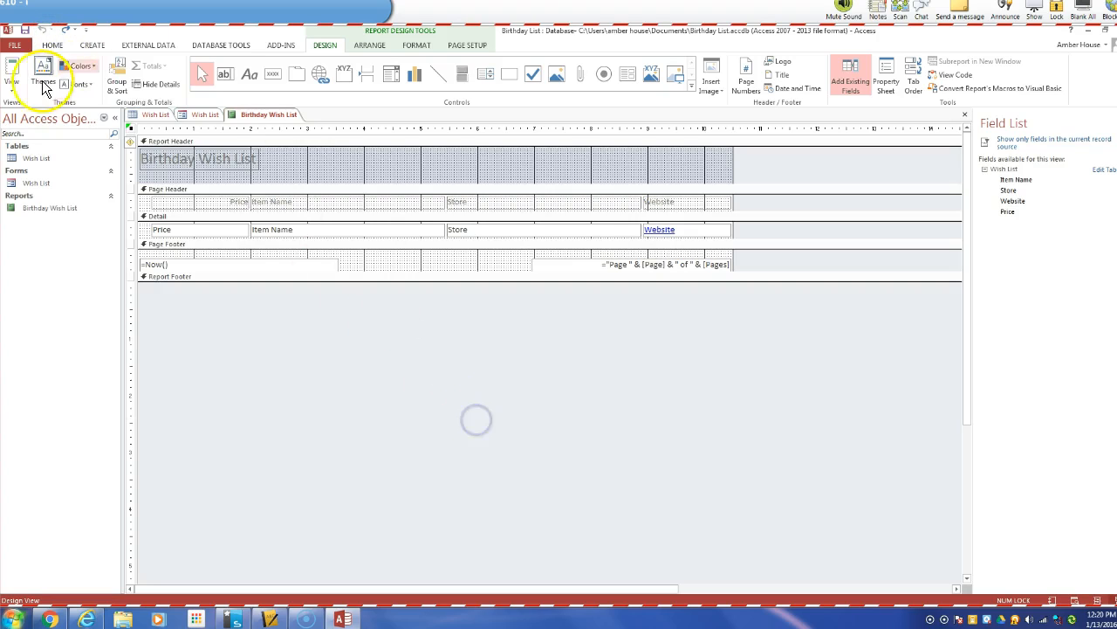
left_click(12, 81)
left_click(32, 112)
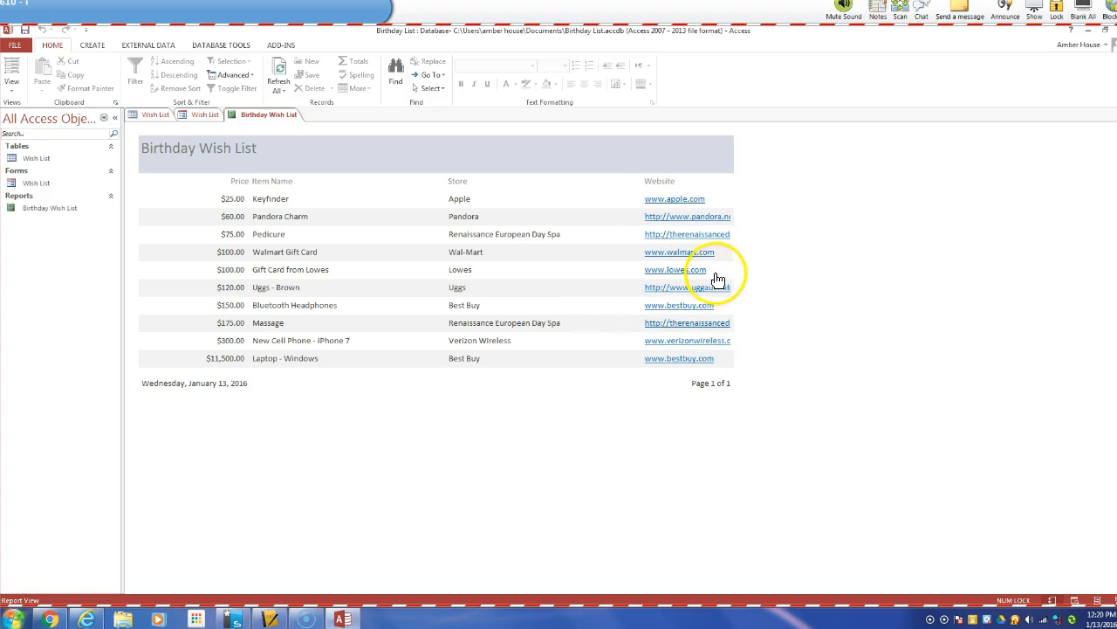
- Return the report to Design View and narrow the Store detail field to about 2.7 inches from its right edge
left_click(11, 87)
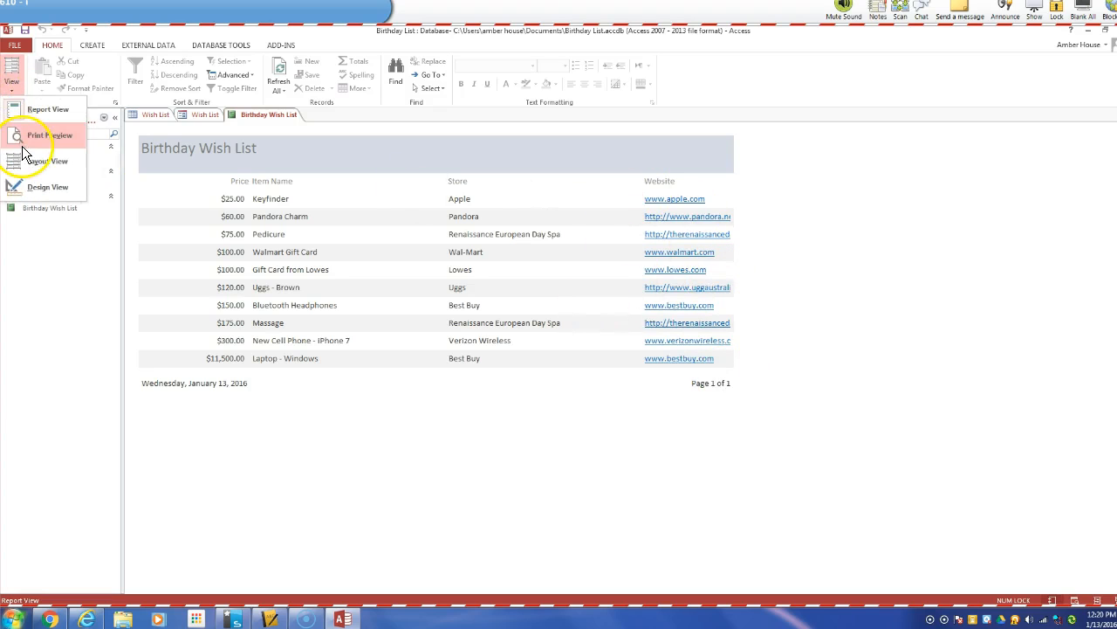
left_click(24, 183)
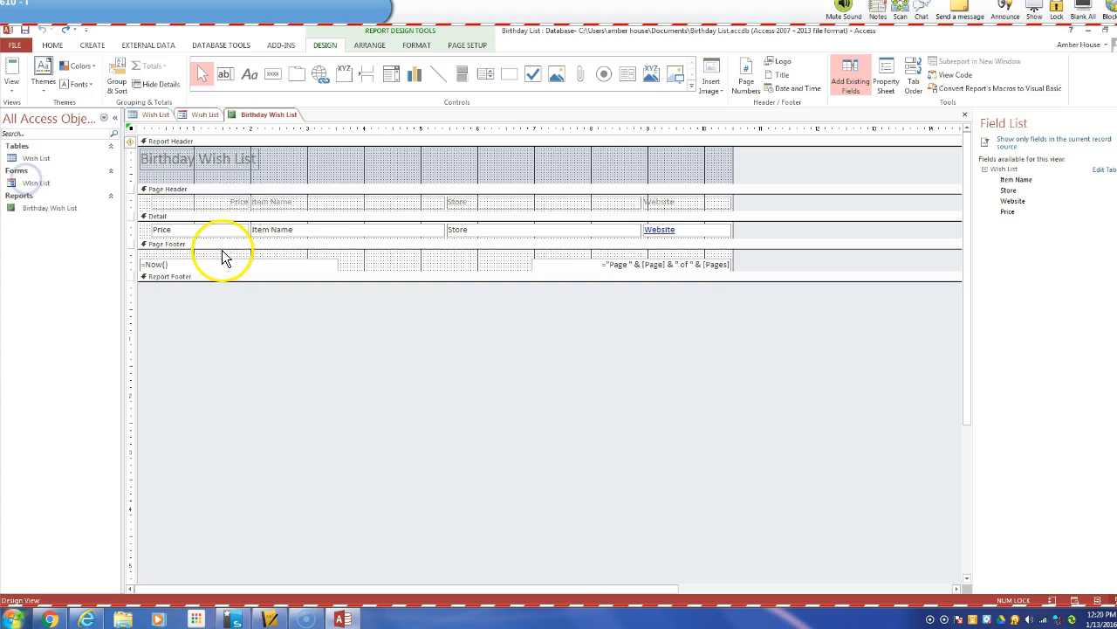
left_click(616, 233)
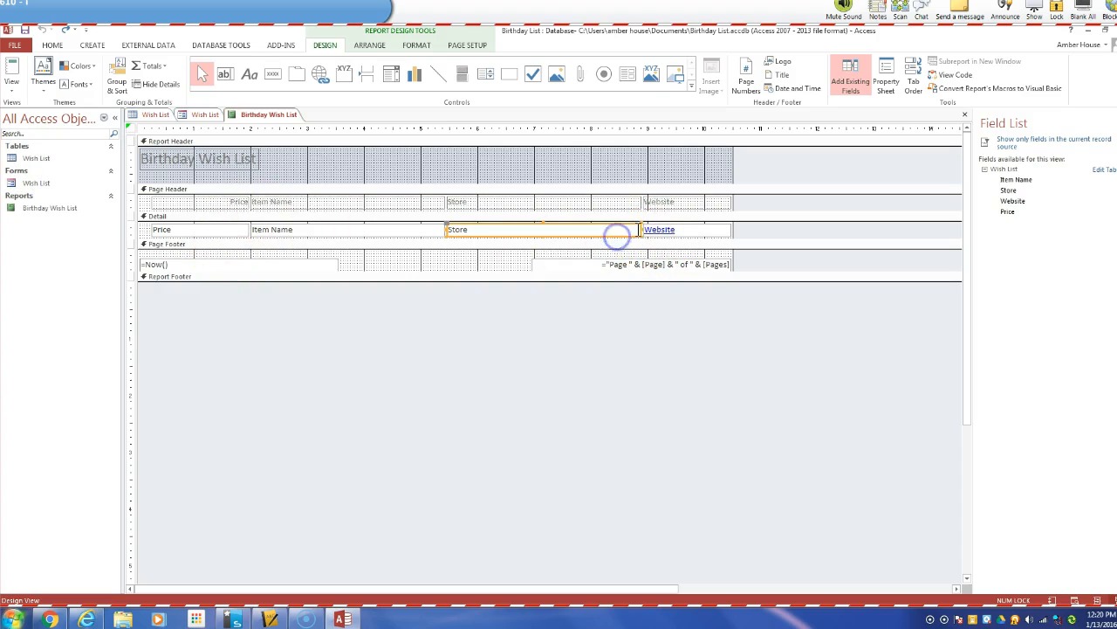
left_click_drag(639, 232, 600, 230)
- Widen the Website detail field leftward to the Store field's edge, about 2.3 inches in total, and display the report in Report View
left_click(654, 228)
left_click(642, 231)
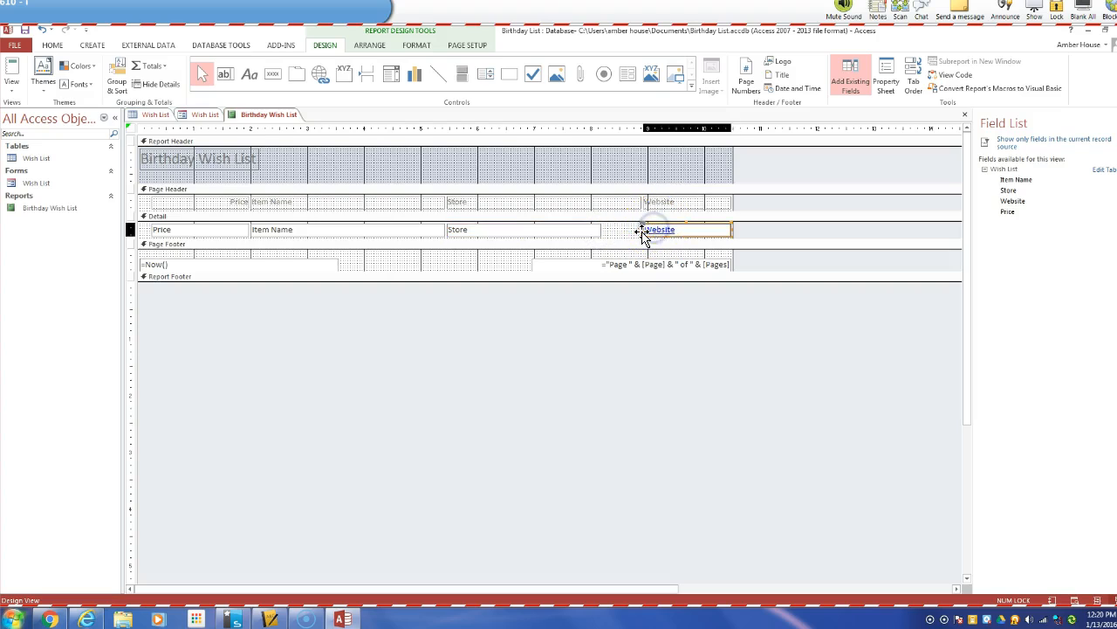
left_click_drag(643, 229, 604, 229)
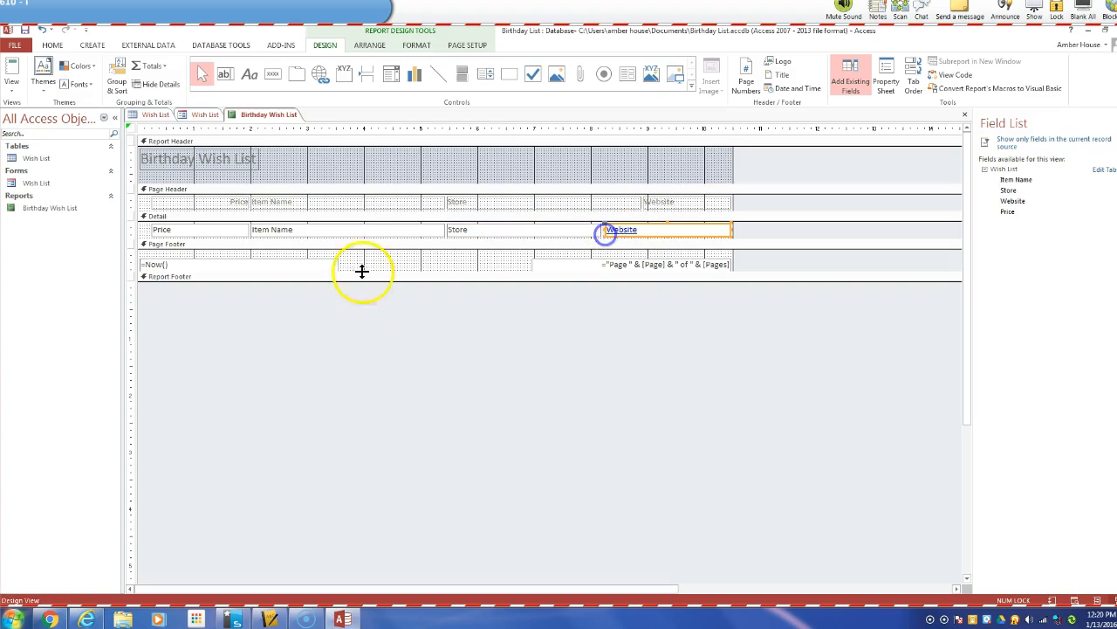
left_click(11, 84)
left_click(37, 105)
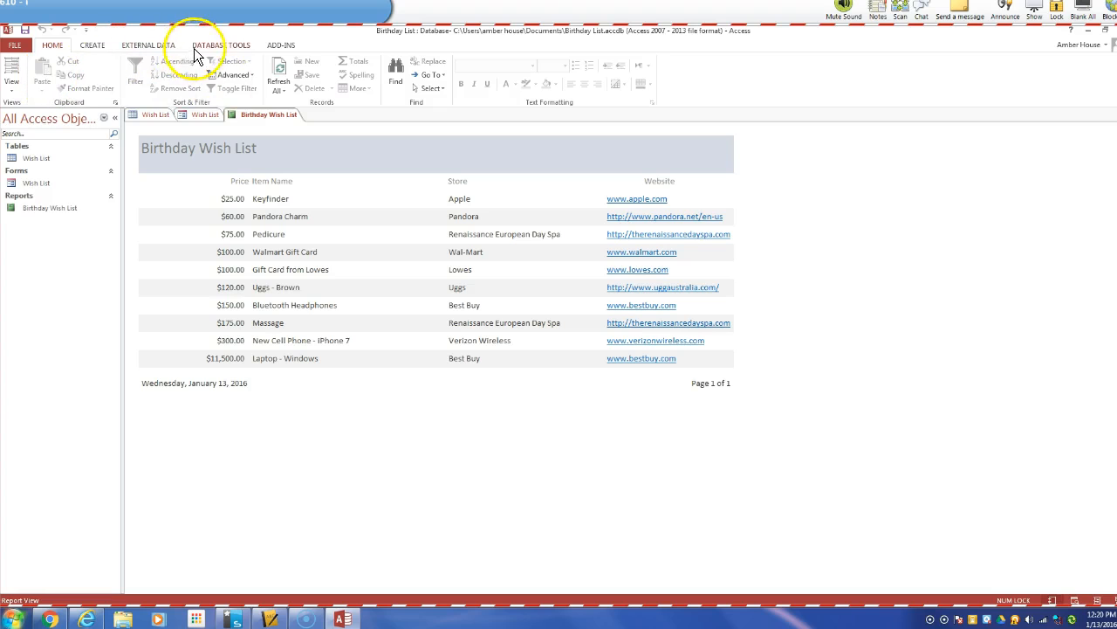
- Display the Birthday Wish List report in Print Preview
left_click(92, 44)
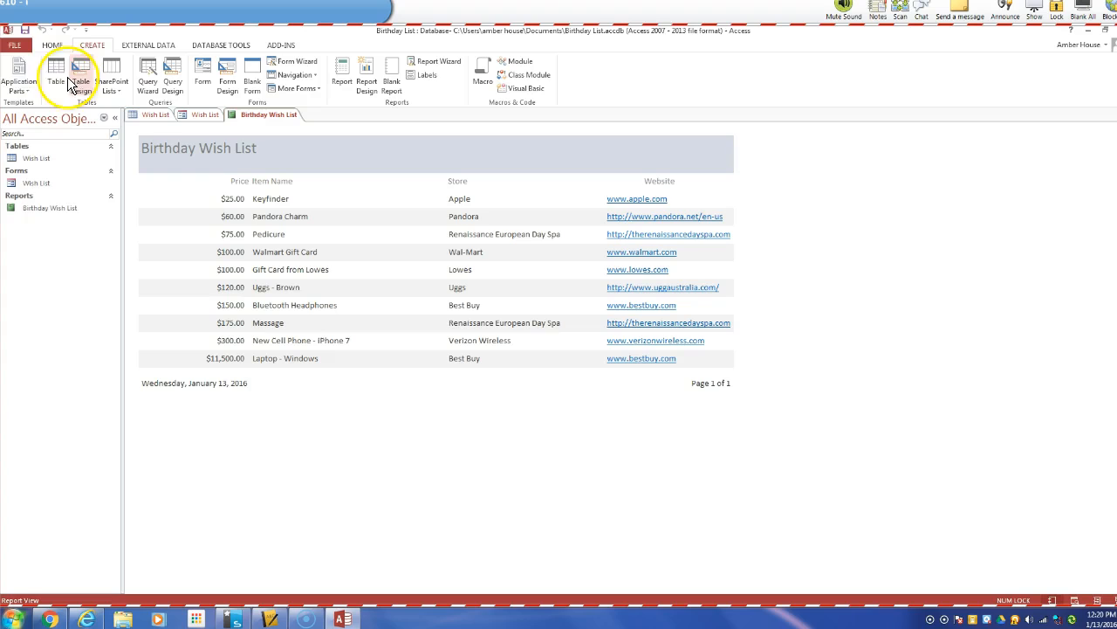
left_click(14, 45)
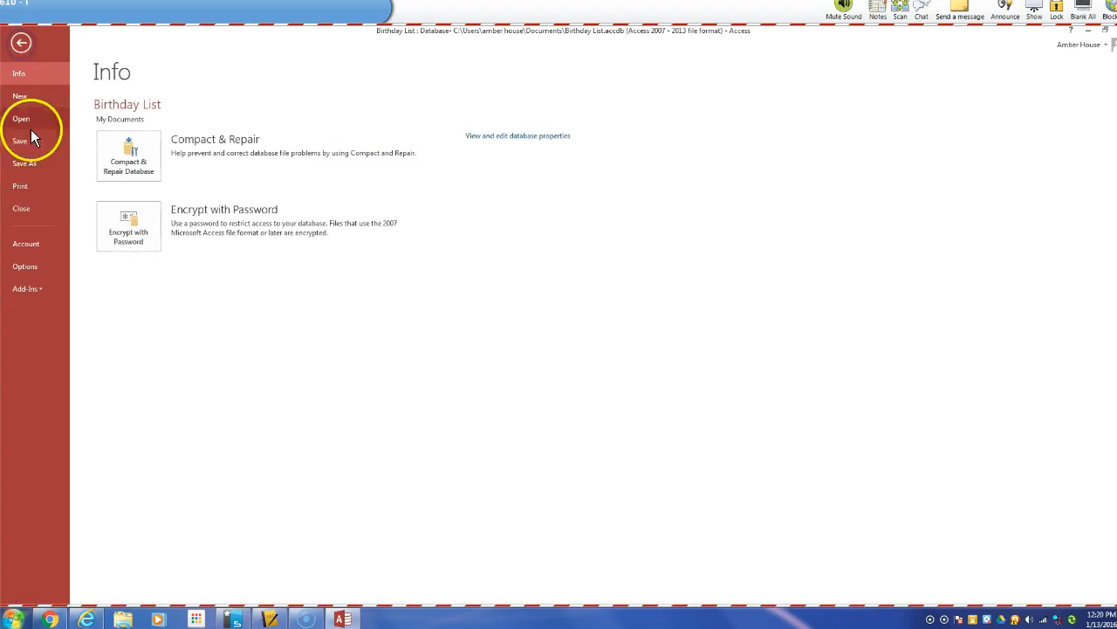
left_click(29, 186)
left_click(200, 224)
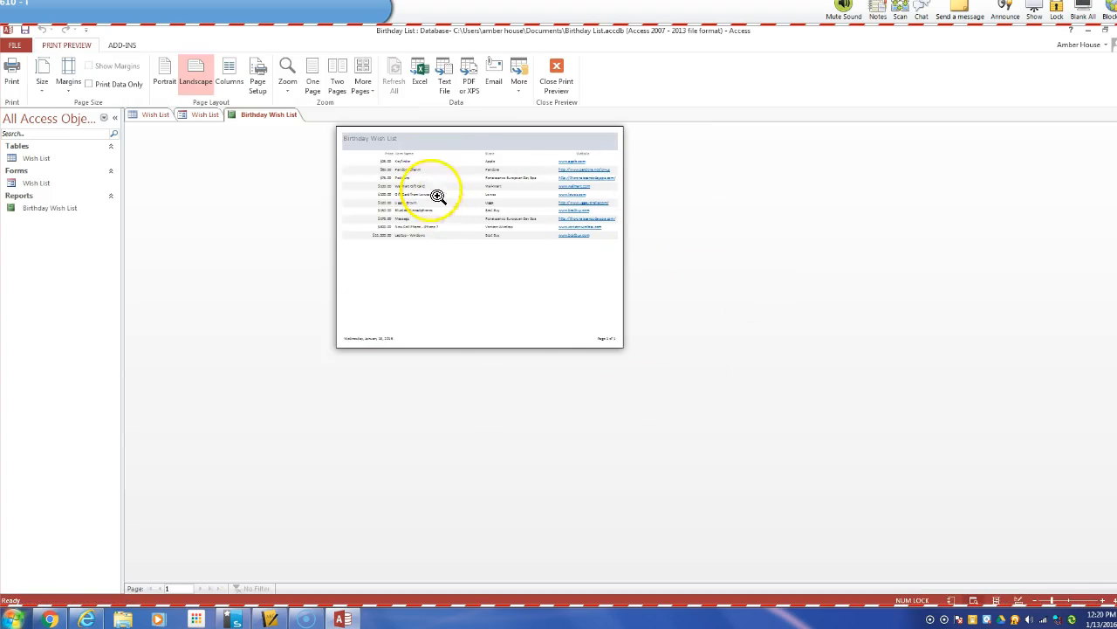
left_click(469, 72)
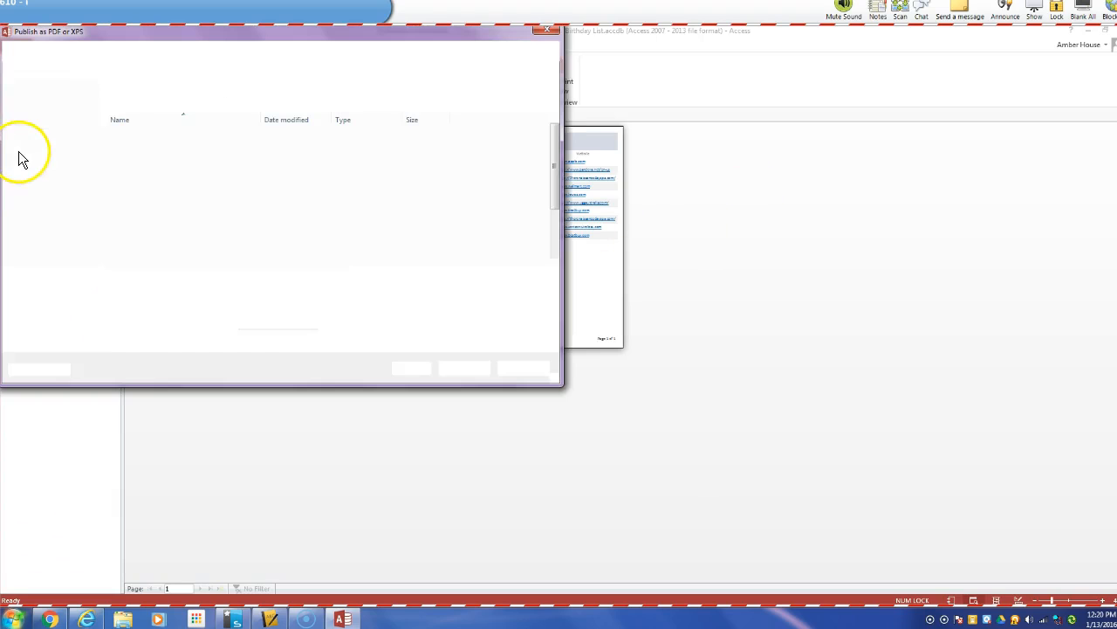
left_click_drag(491, 33, 834, 74)
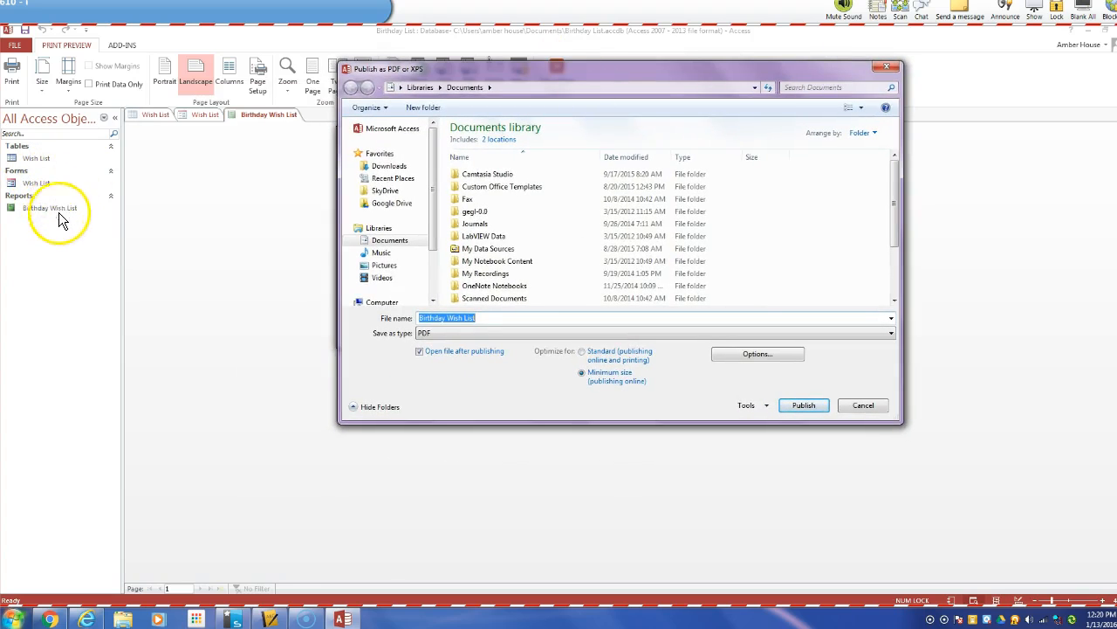
left_click_drag(633, 83, 510, 101)
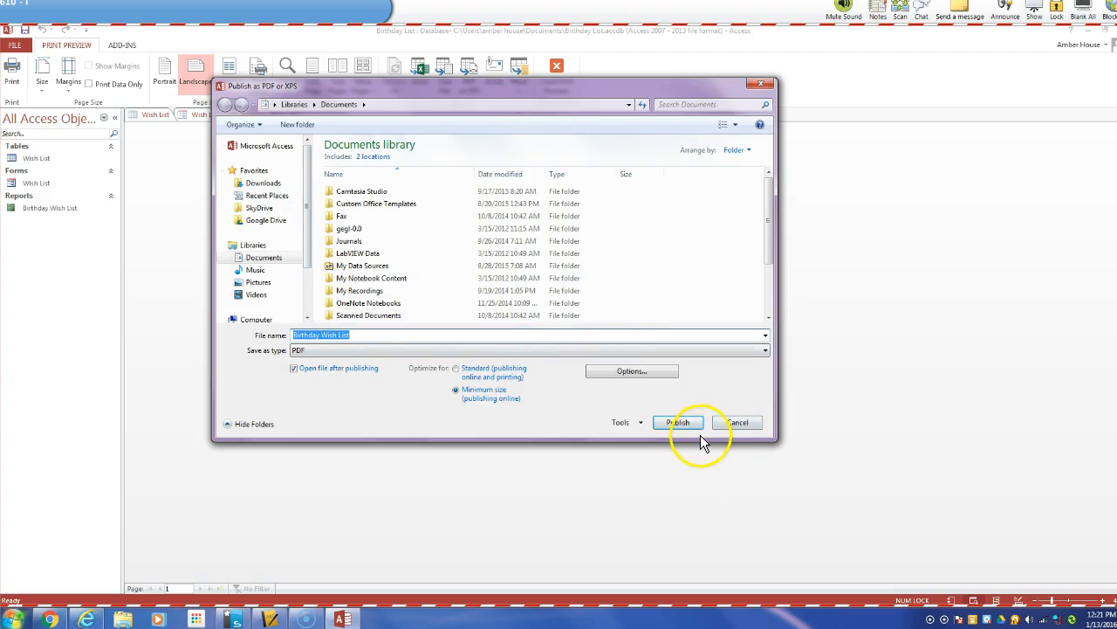
left_click(726, 421)
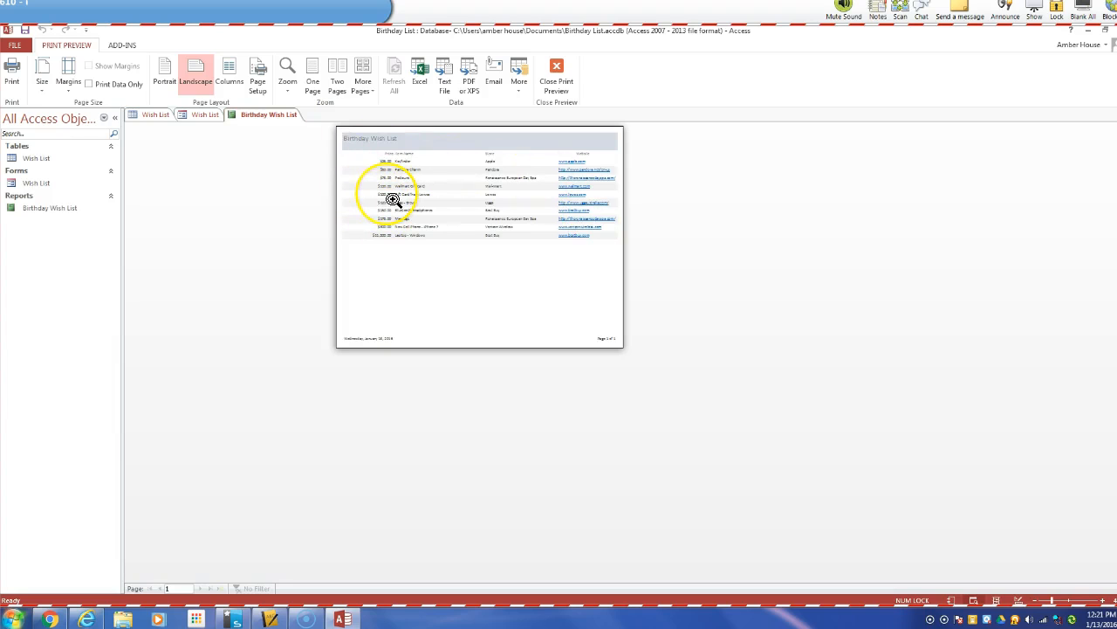
- Enlarge the Birthday Wish List page in Print Preview and check the columns and website addresses
left_click(439, 189)
scroll(415, 260, "up", 2)
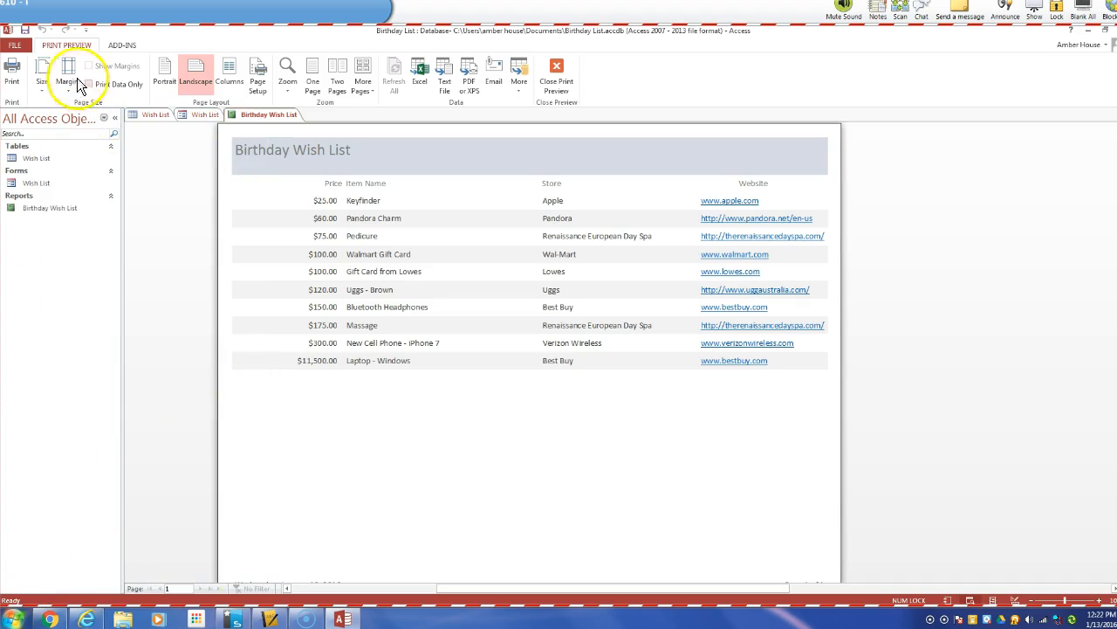
left_click(21, 50)
left_click(18, 40)
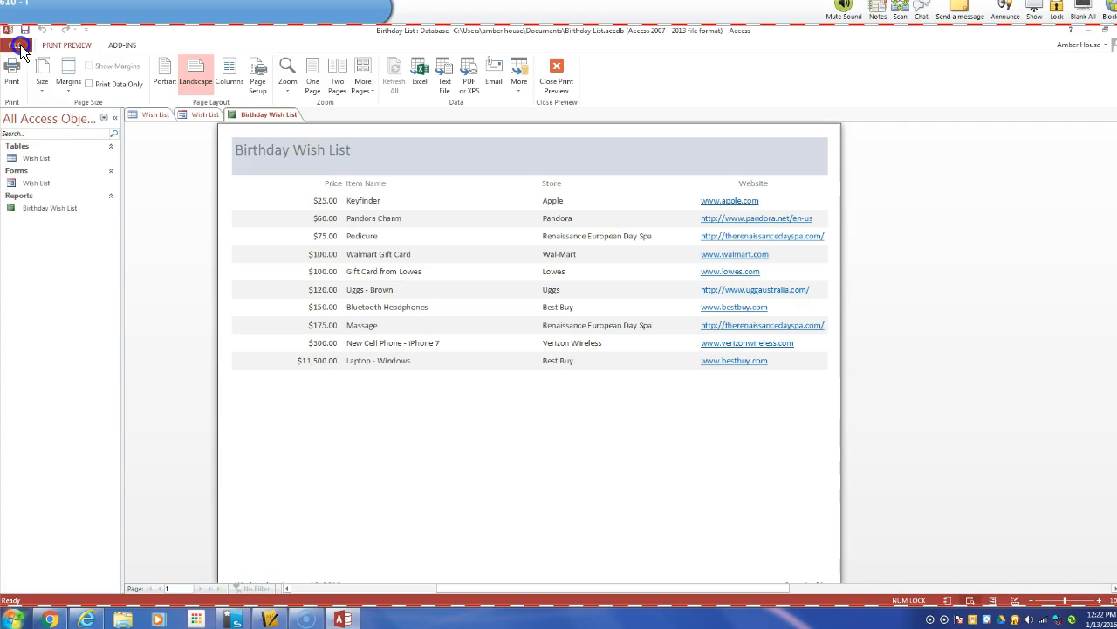
- Collapse the Reports group and close the Birthday Wish List report, saving its design changes
left_click(111, 196)
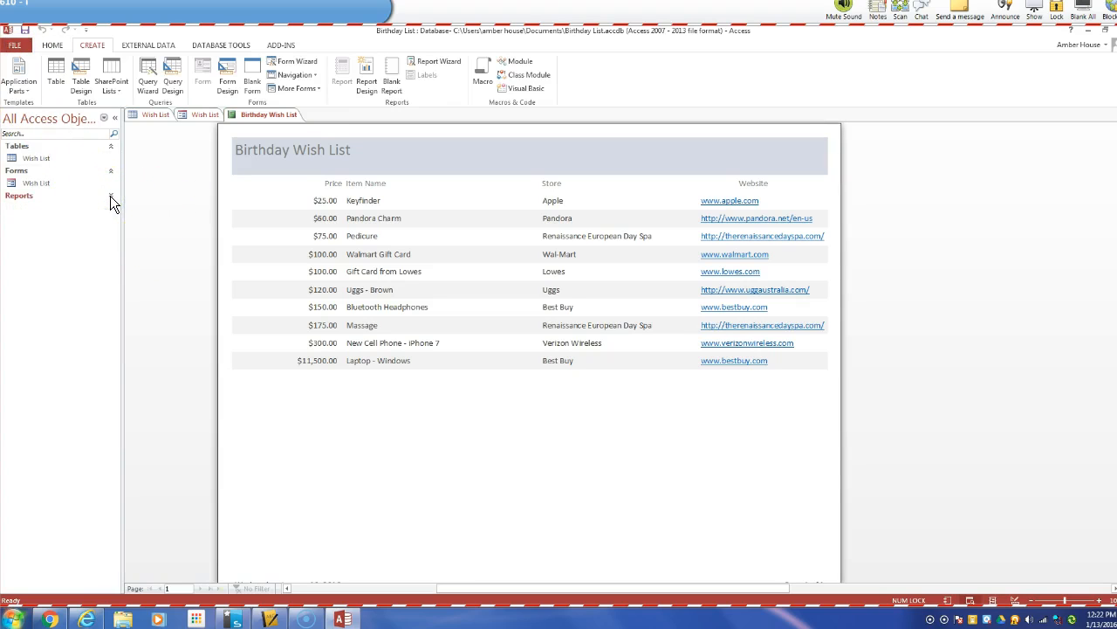
right_click(273, 115)
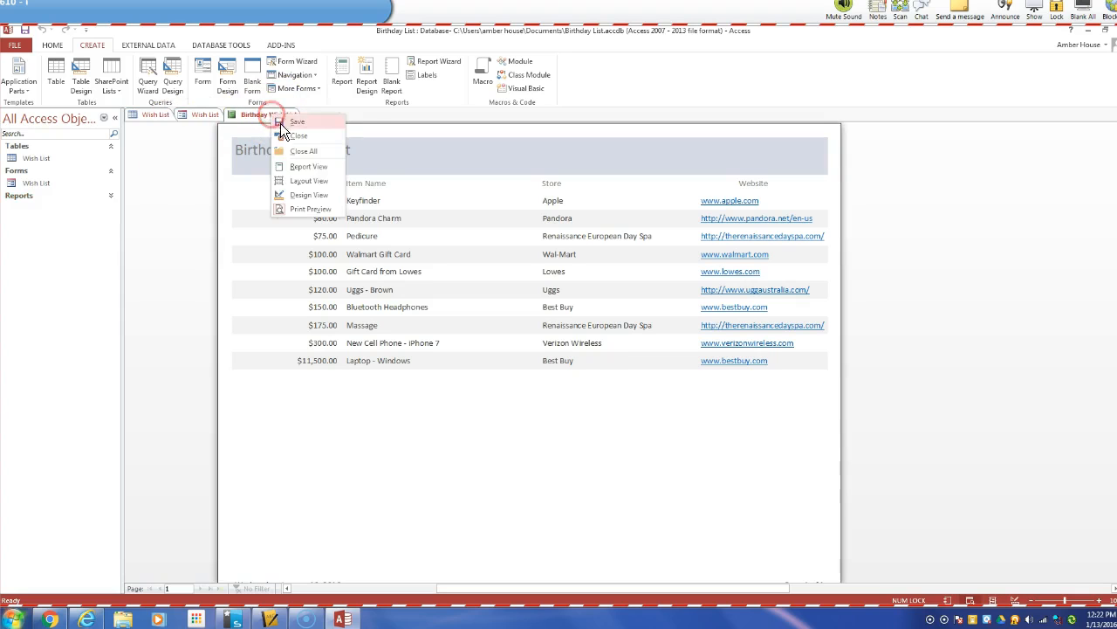
left_click(285, 135)
left_click(517, 352)
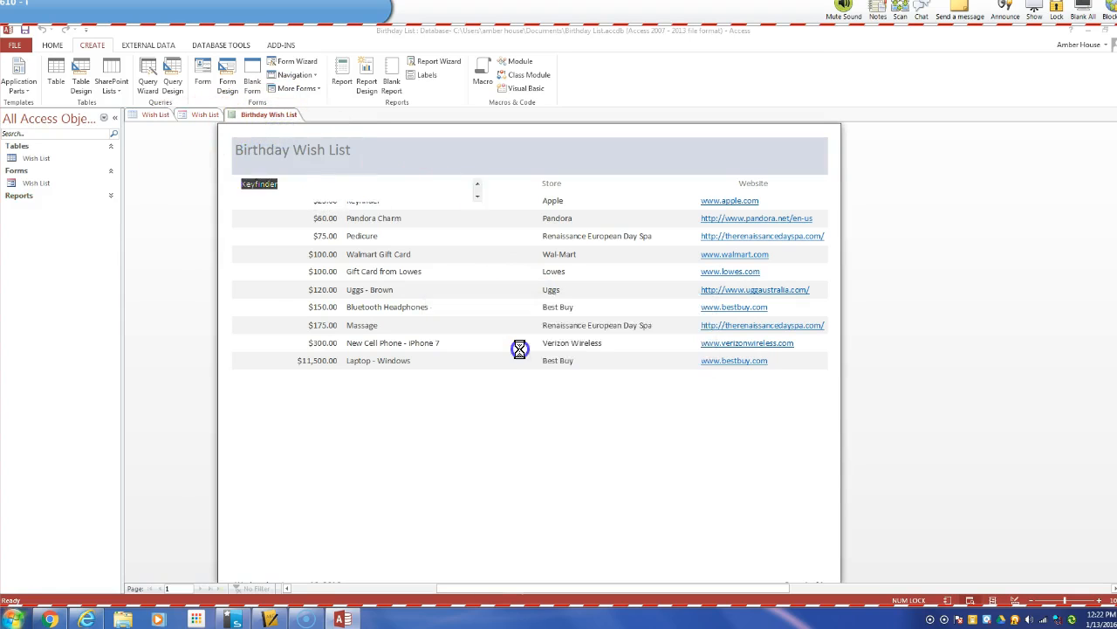
- Collapse the Forms group, close the Wish List form, and collapse the Tables group
left_click(111, 170)
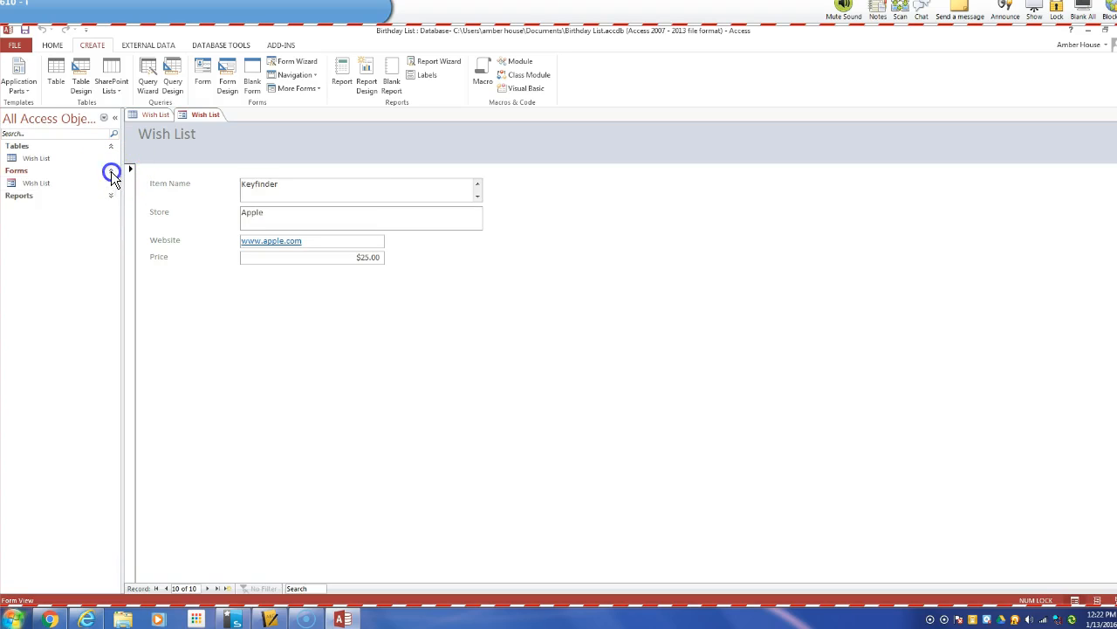
right_click(209, 121)
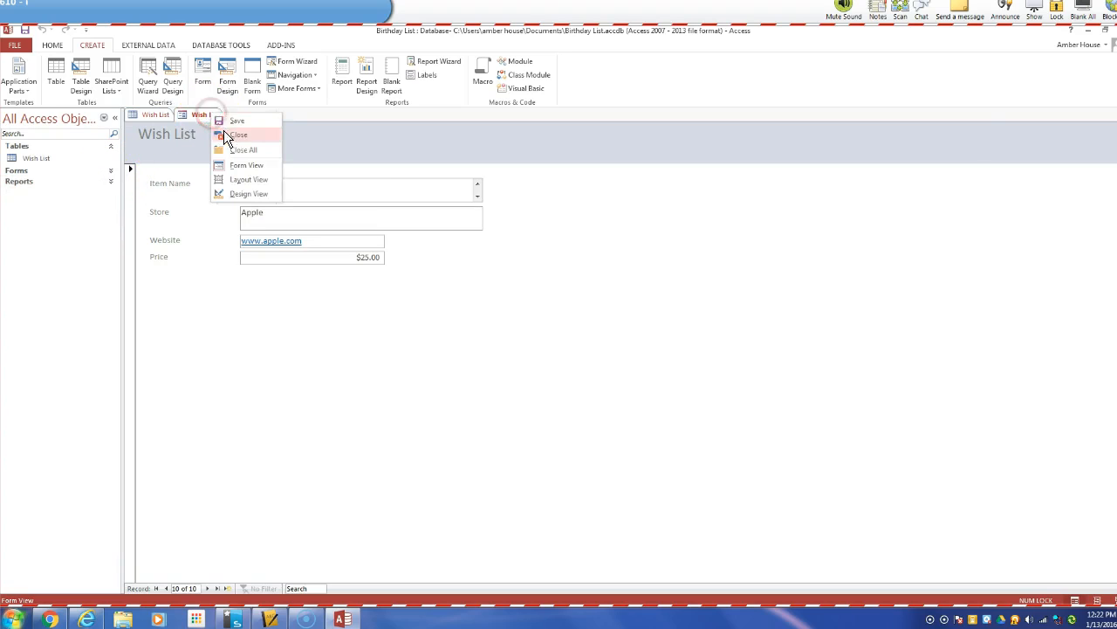
left_click(225, 135)
left_click(111, 147)
left_click(19, 46)
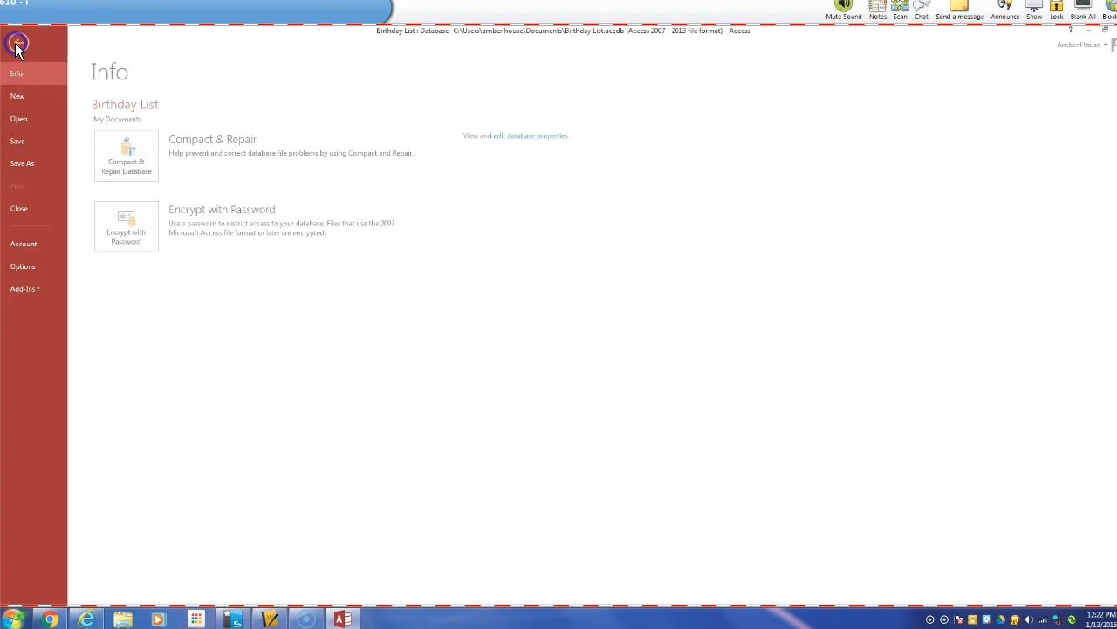
left_click(26, 166)
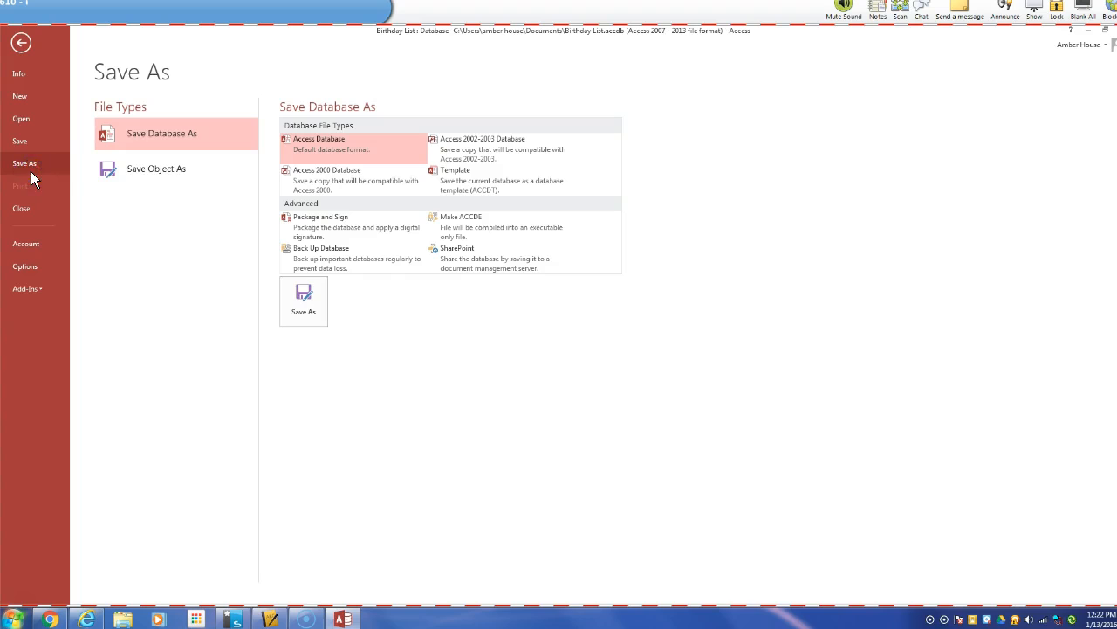
left_click(306, 147)
left_click(308, 304)
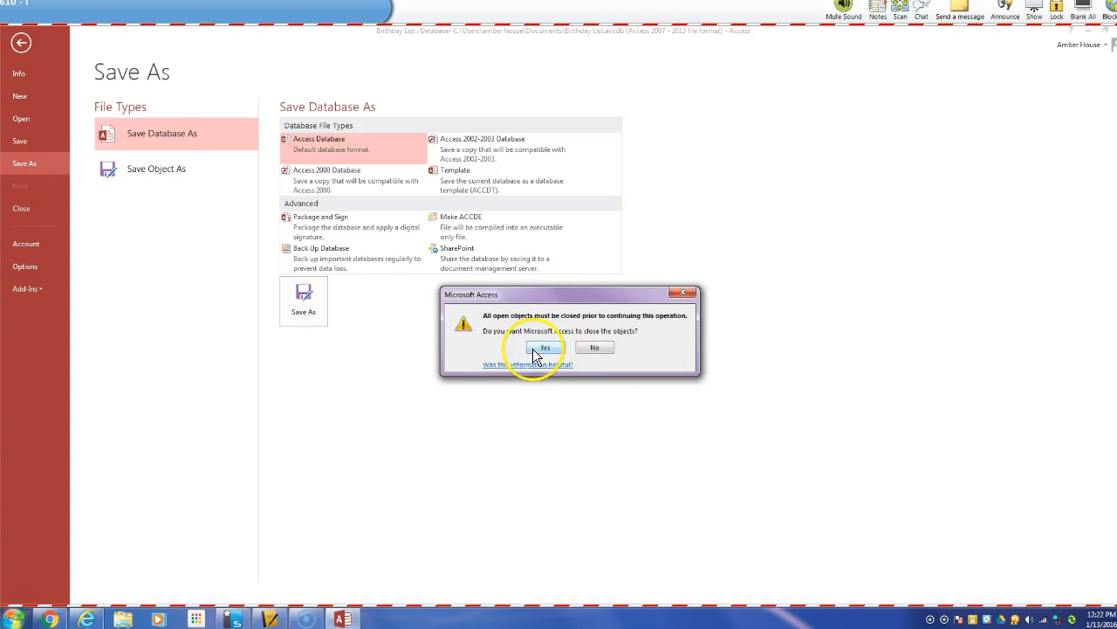
left_click(535, 348)
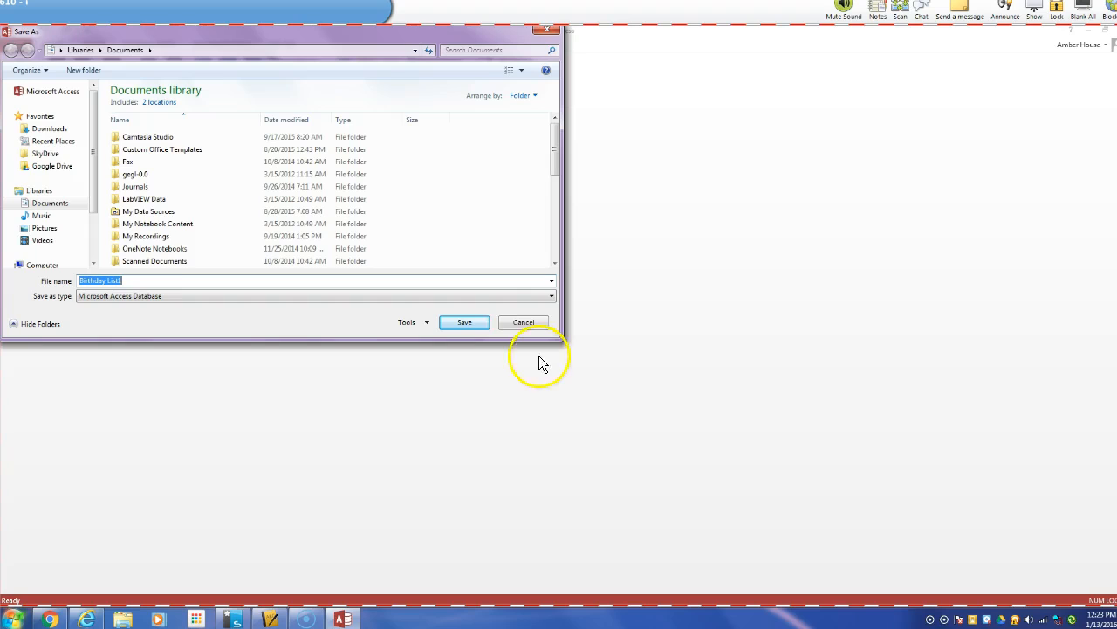
left_click(525, 323)
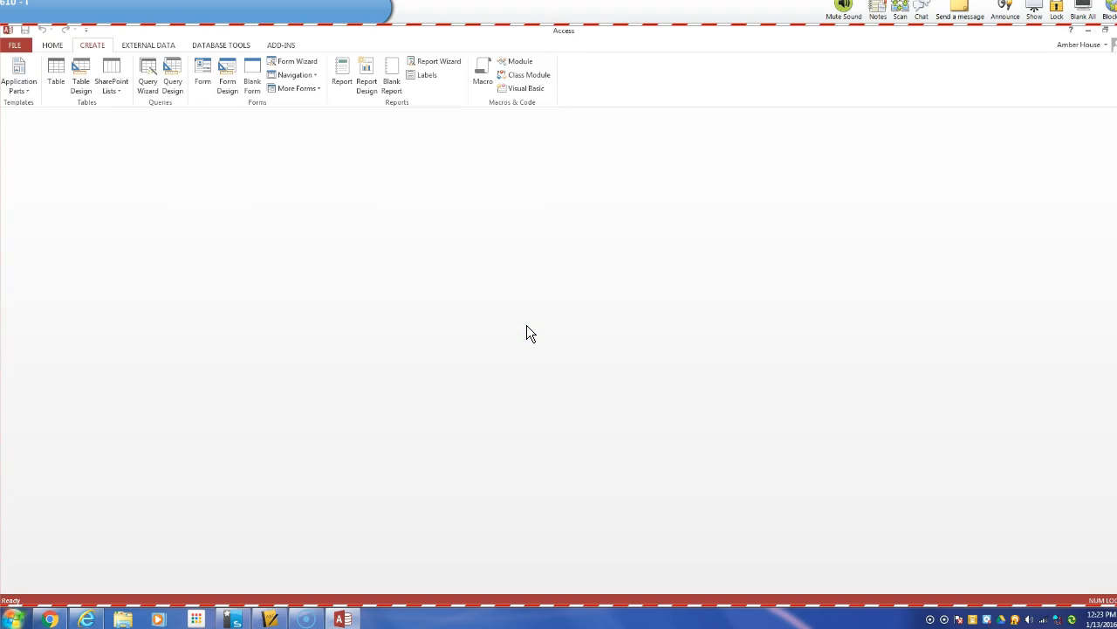